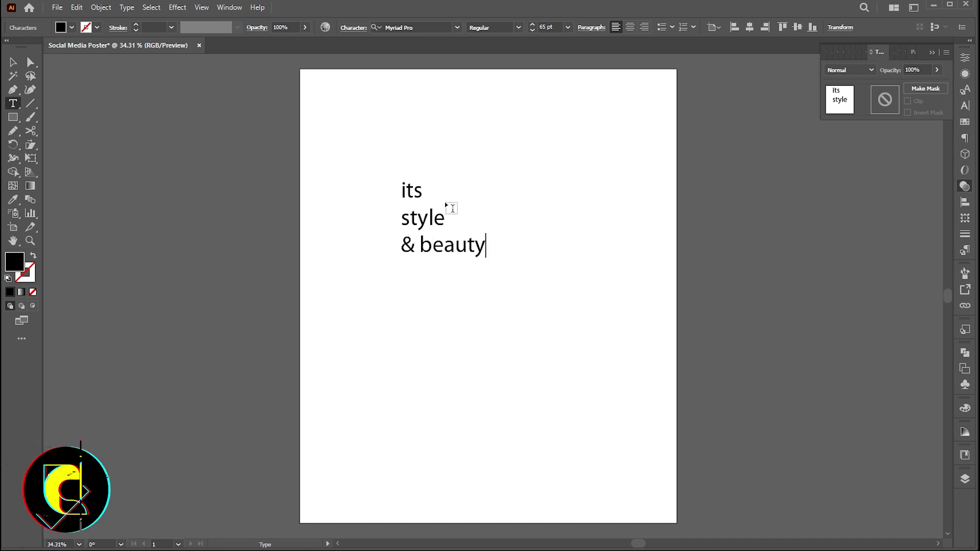
- Convert the three-line "its style & beauty" text to uppercase
left_click(13, 61)
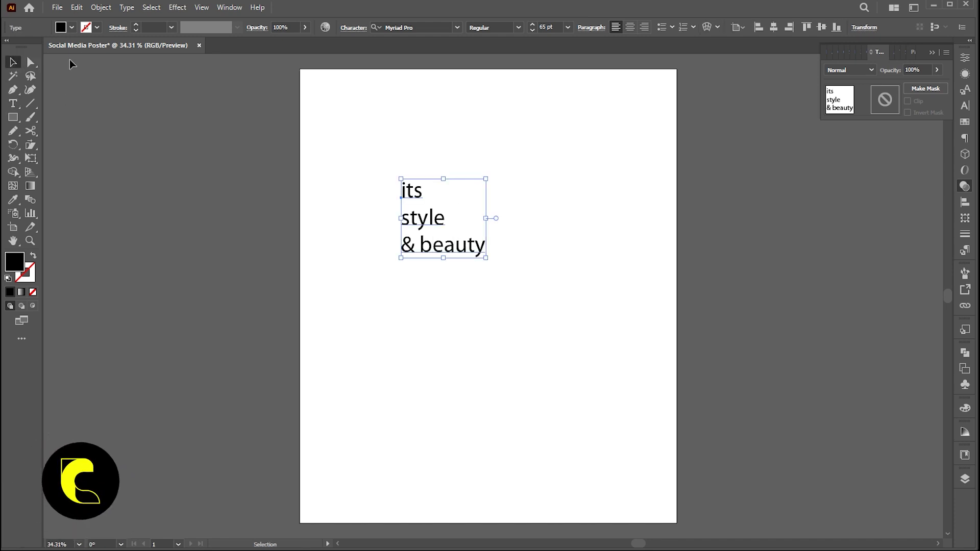
left_click(118, 10)
mouse_move(168, 182)
left_click(327, 187)
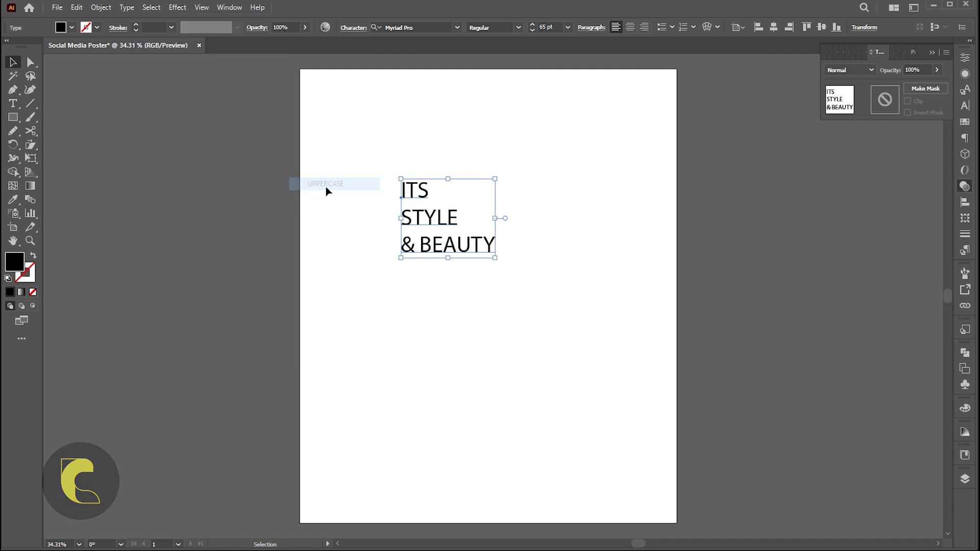
- Enlarge the text block to about 148 pt and set its font to Hurme Geometric Sans 1 Black
left_click_drag(497, 219, 553, 219)
left_click_drag(455, 238, 472, 288)
left_click(407, 27)
type("h")
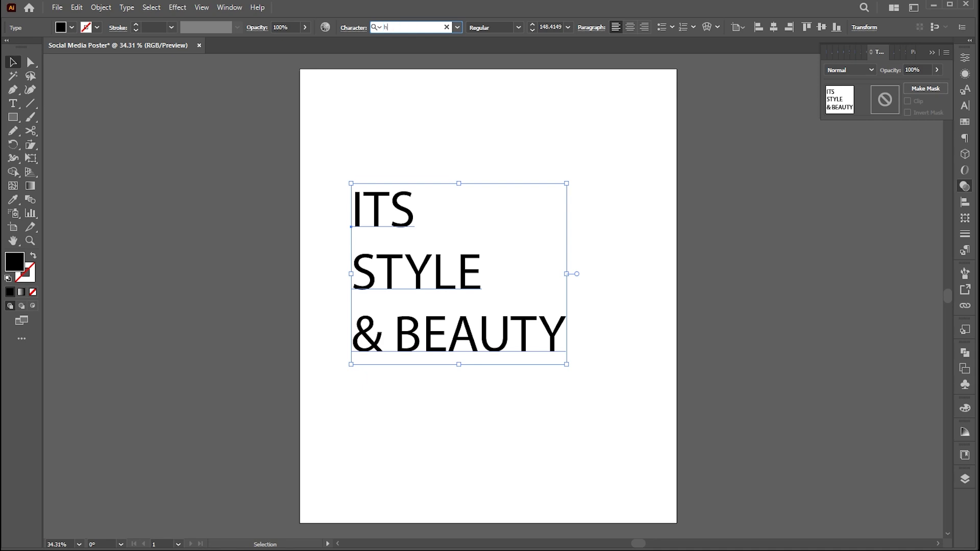
type("urme")
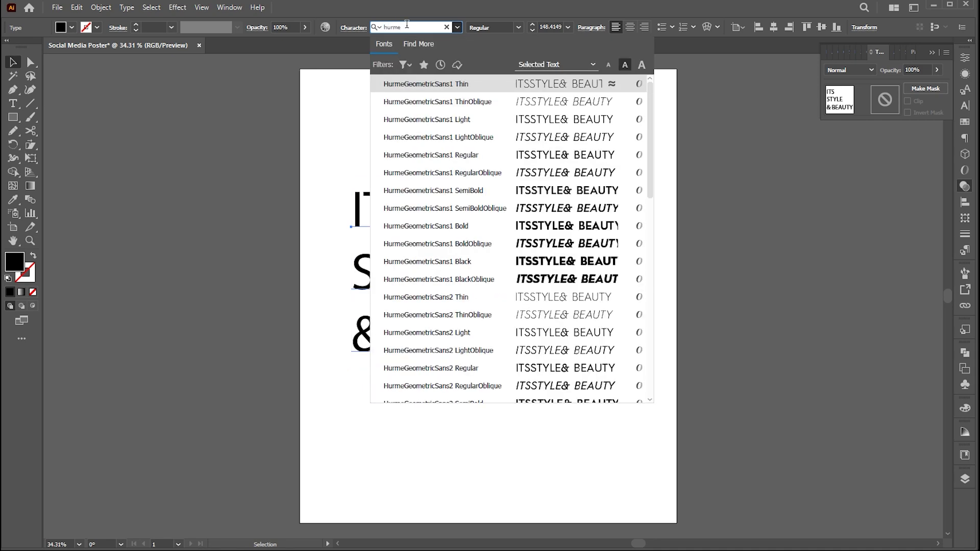
left_click(574, 262)
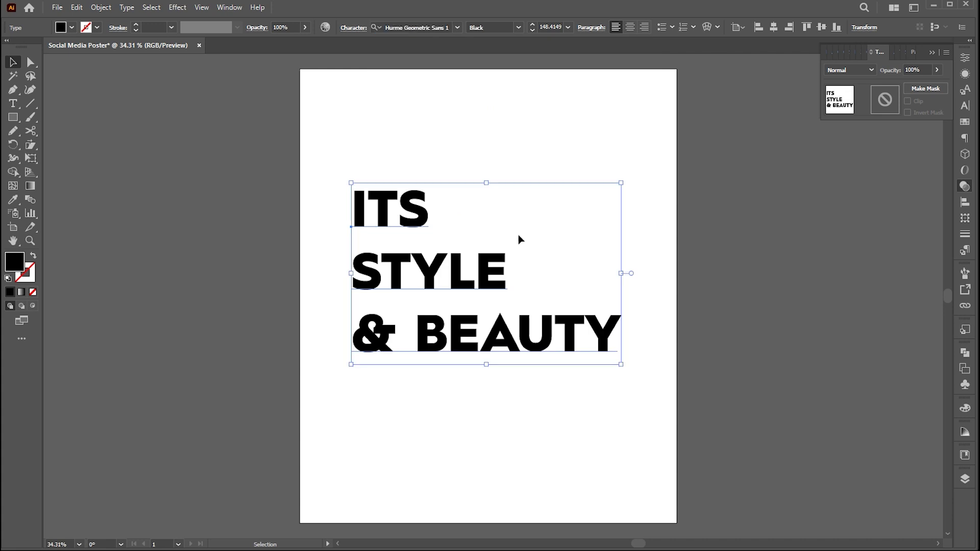
- Remove the space after the ampersand and break BEAUTY after BEA, so UTY starts a fourth line
double_click(420, 330)
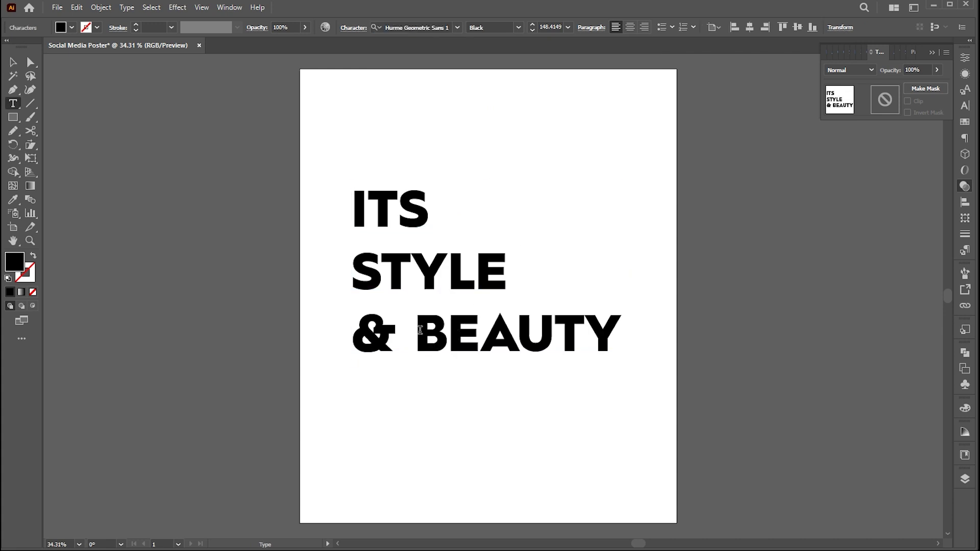
key("BackSpace")
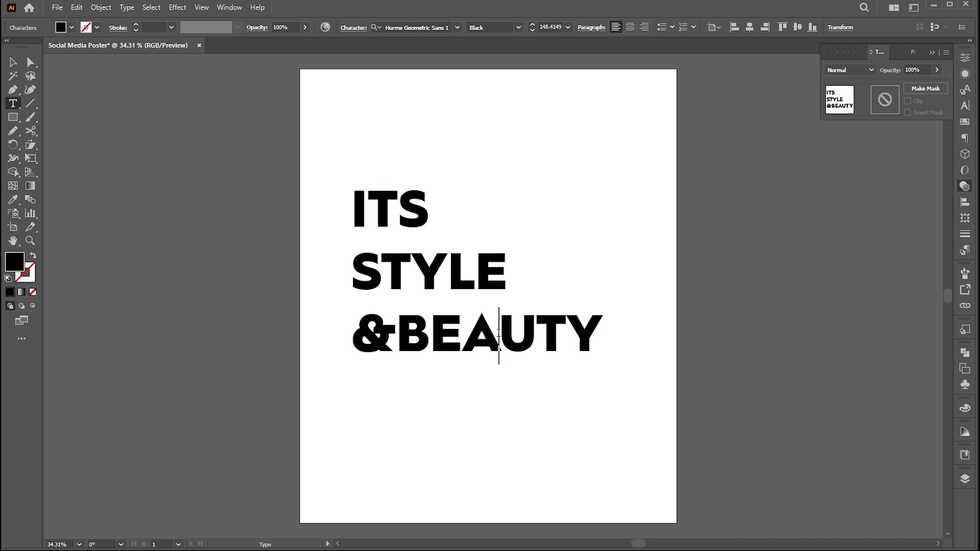
key("Return")
left_click(15, 63)
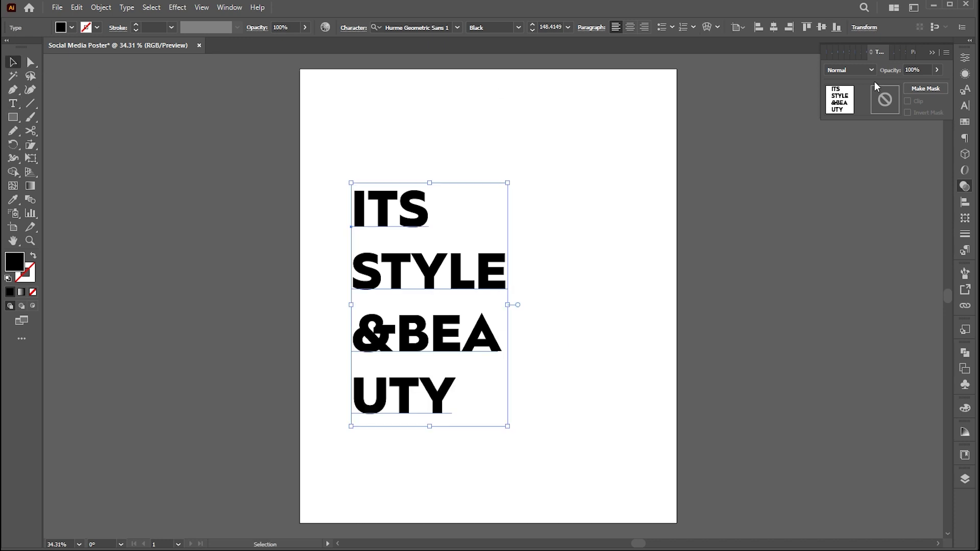
- Tighten the text block's leading to 101 pt
left_click(965, 106)
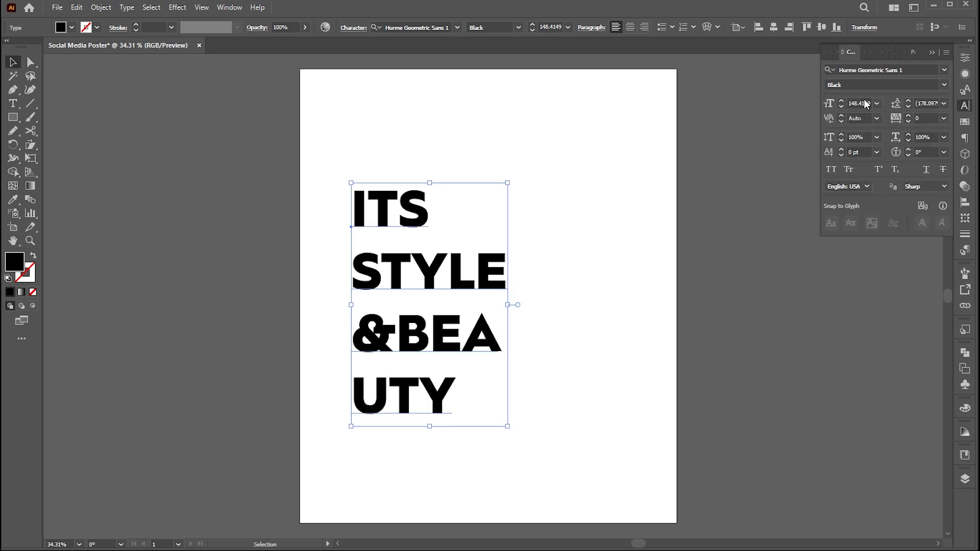
scroll(920, 103, "down", 20)
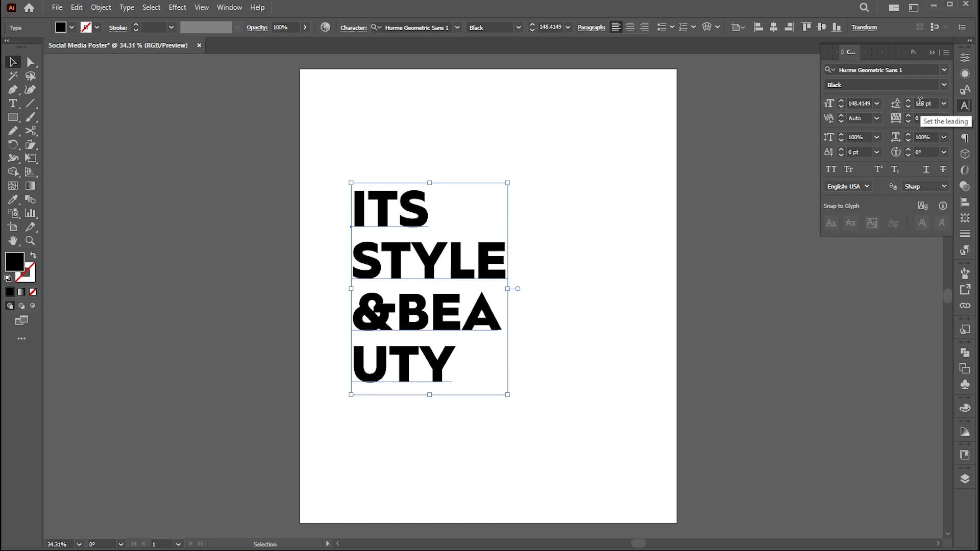
scroll(920, 102, "down", 20)
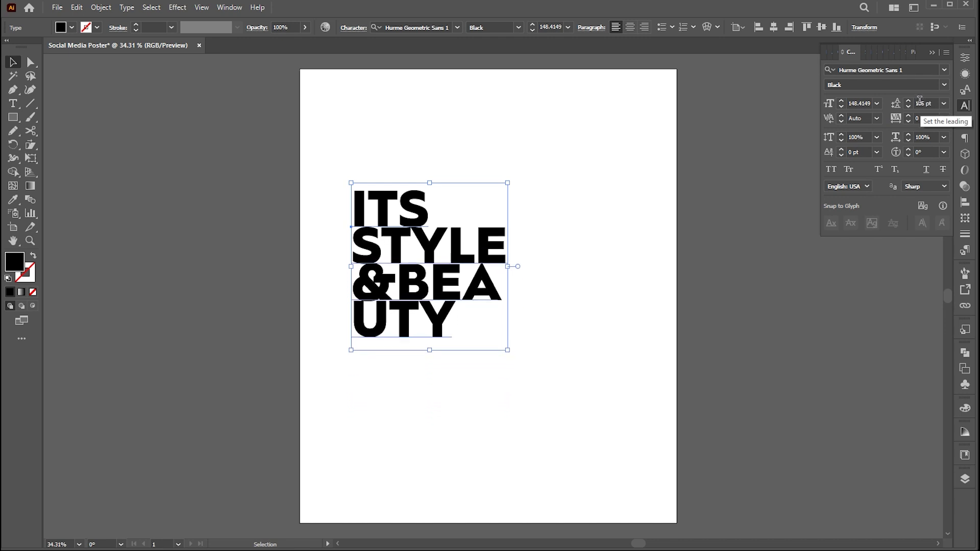
scroll(920, 102, "down", 3)
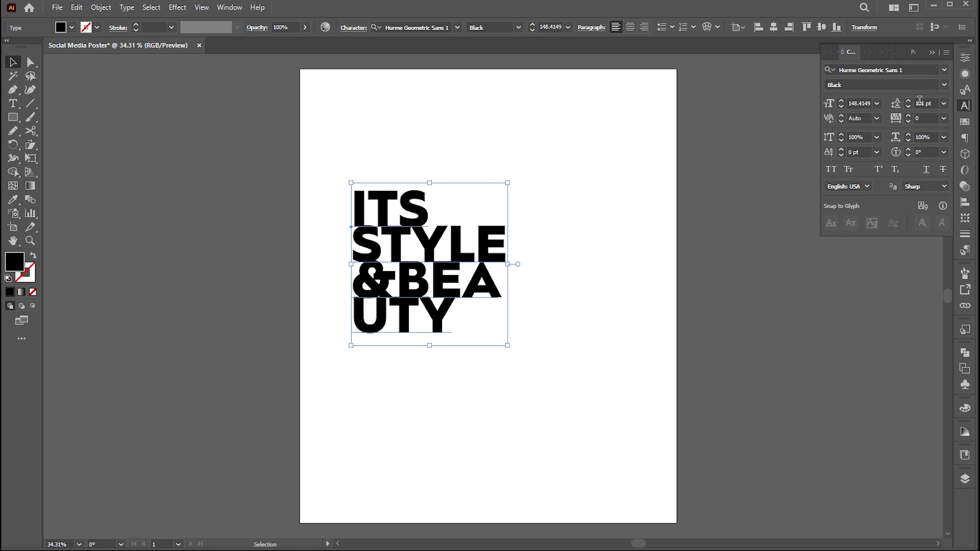
- Tighten the text block's tracking to -107 so the letters touch each other
left_click(921, 118)
scroll(925, 118, "down", 20)
scroll(927, 118, "down", 20)
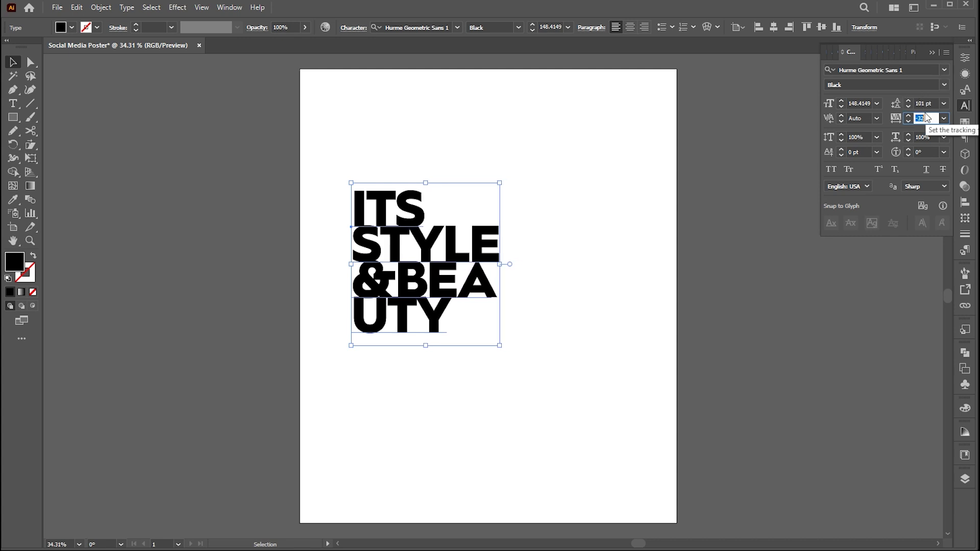
scroll(927, 118, "down", 16)
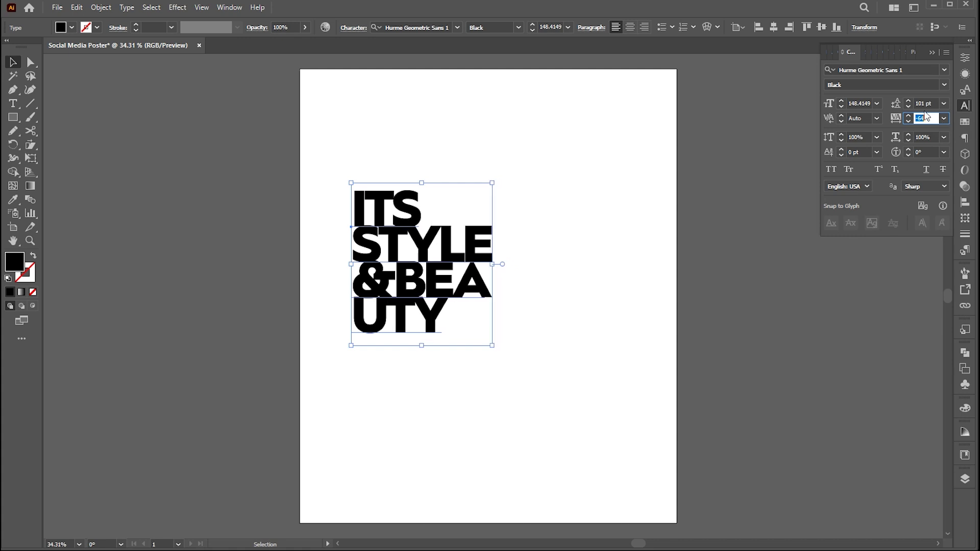
scroll(923, 118, "down", 20)
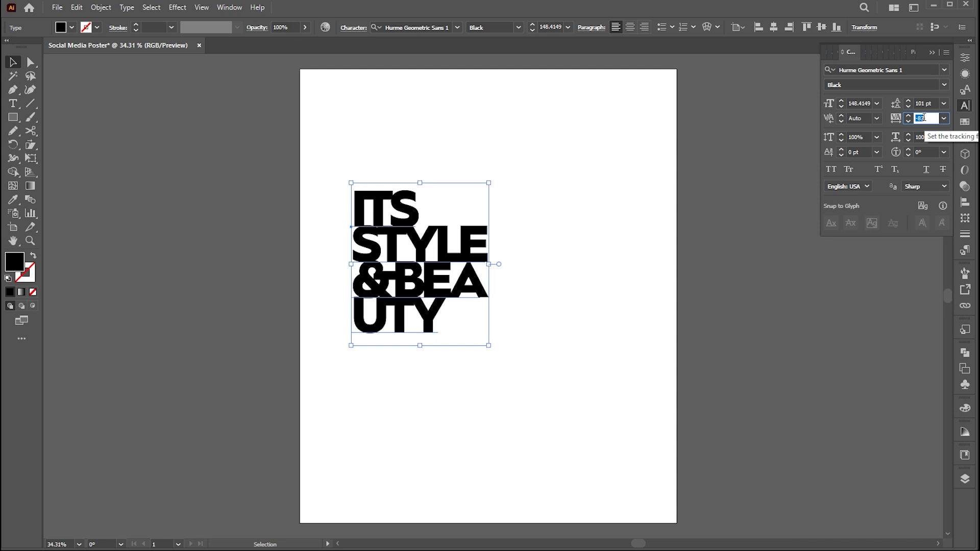
scroll(923, 117, "down", 8)
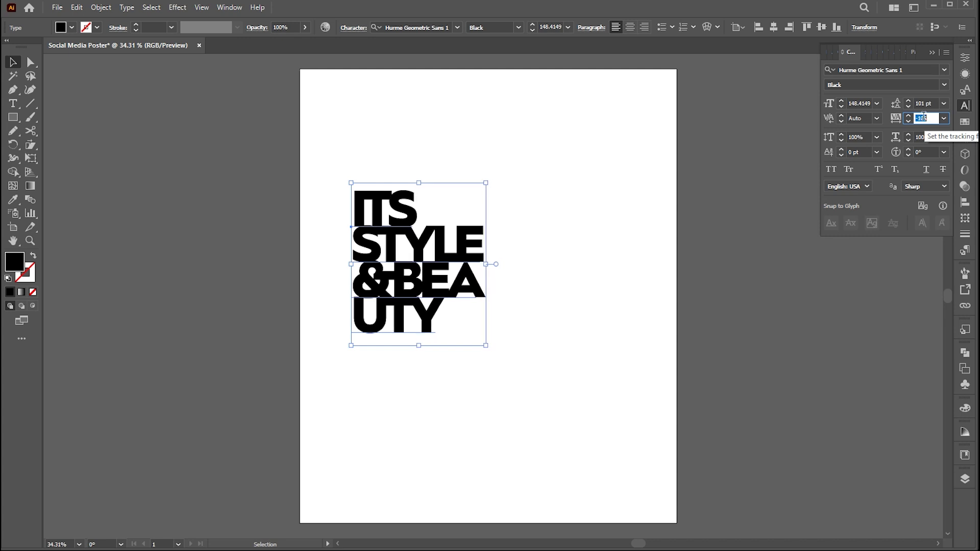
scroll(924, 115, "down", 2)
left_click(11, 67)
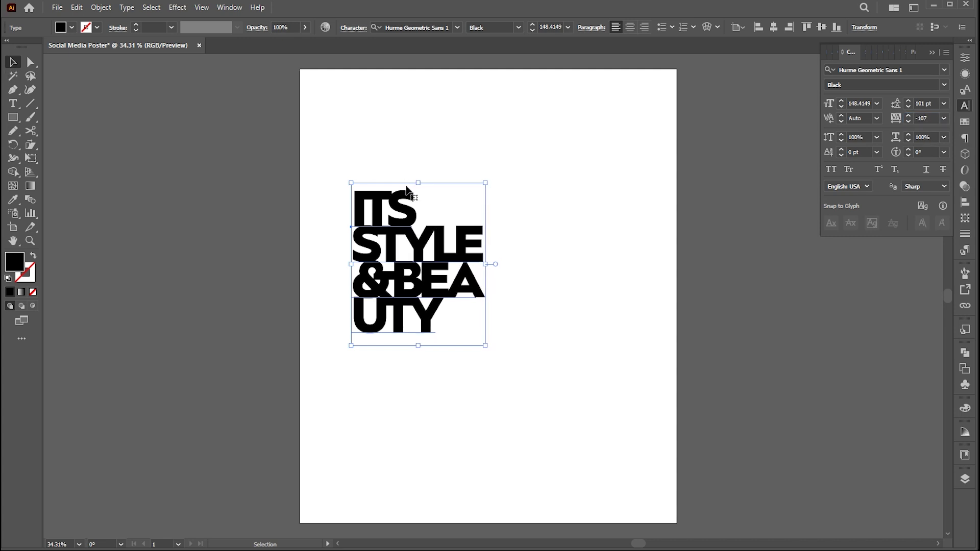
- Place a duplicate of the text block beside the artboard and convert the text on the artboard to outlines
left_click_drag(438, 247, 403, 286)
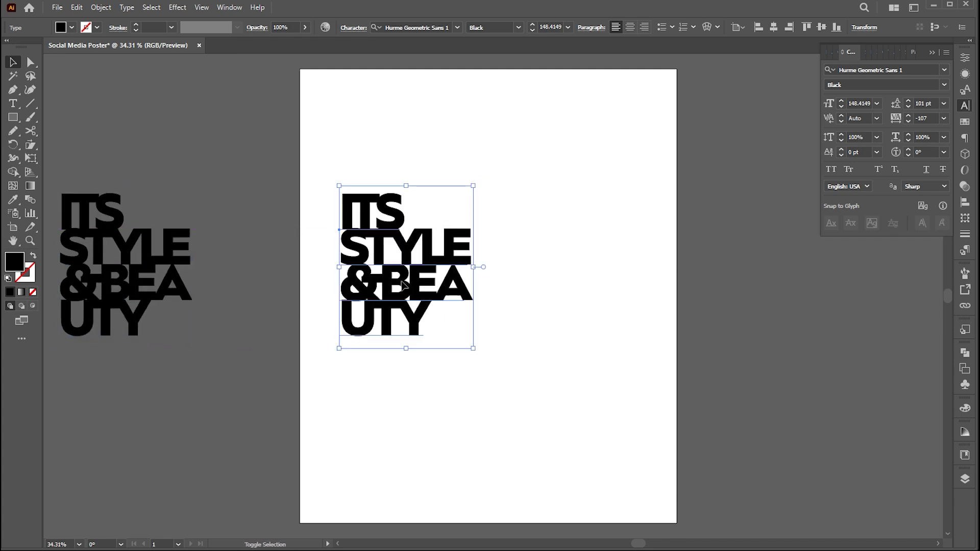
right_click(378, 204)
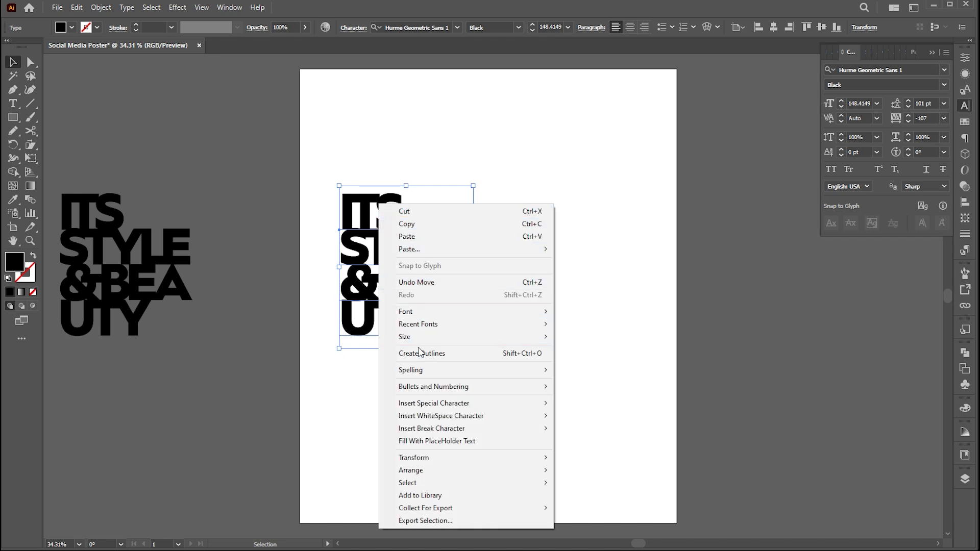
left_click(420, 353)
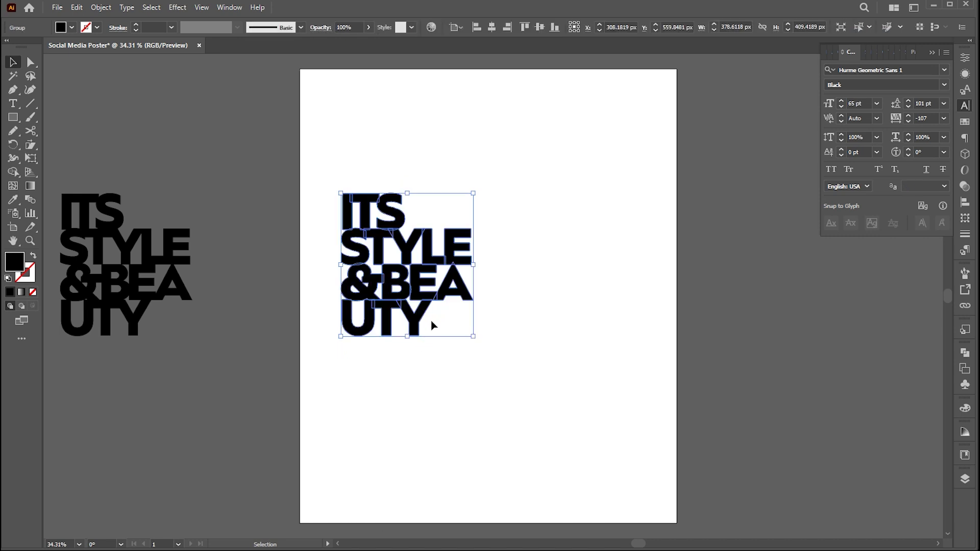
- Scale the outlined lettering up proportionally from the artboard's top edge until it spans the artboard's width, about 1092 px
left_click_drag(473, 265, 488, 183)
left_click_drag(514, 305, 673, 518)
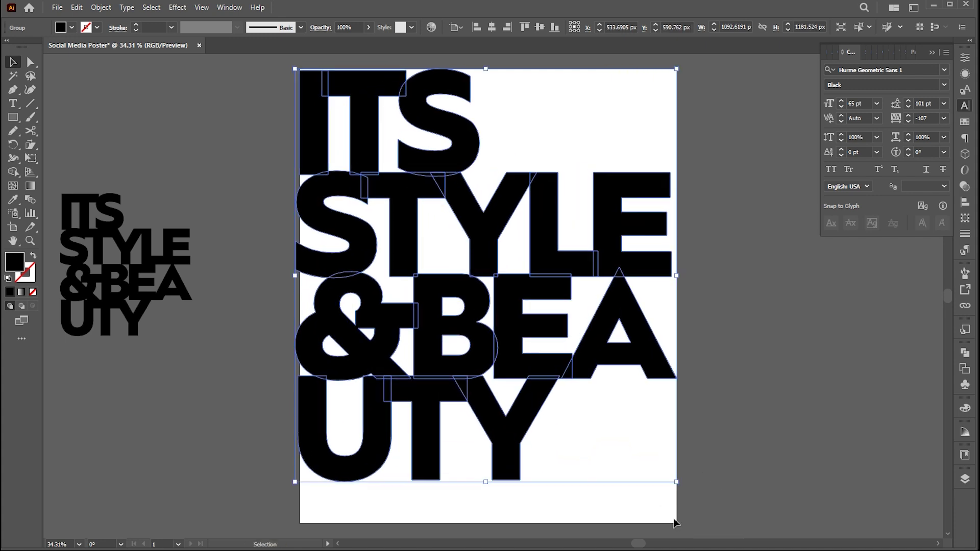
left_click(720, 377)
- Extend the upper-right corner of the T in ITS until it meets the S
left_click_drag(522, 186, 523, 192)
key("a")
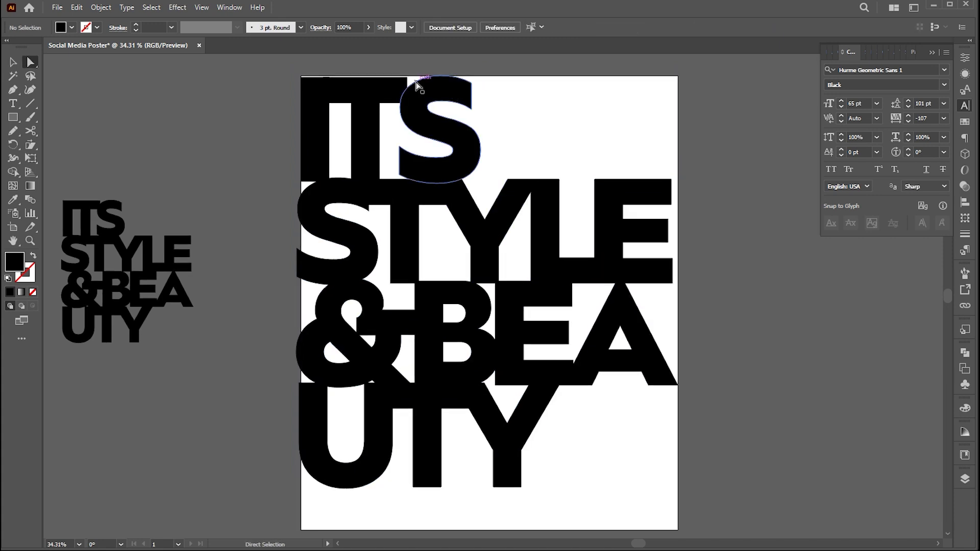
left_click_drag(417, 80, 425, 83)
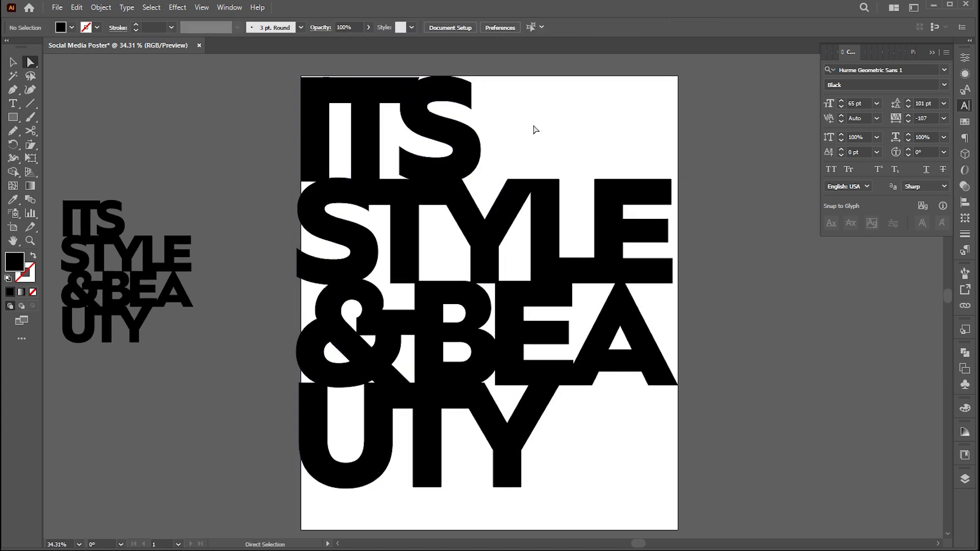
- Shift the L and E of STYLE closer to the Y, fitting the L's stem against the Y's arm
left_click_drag(541, 213, 528, 212)
left_click_drag(608, 210, 599, 190)
key("z")
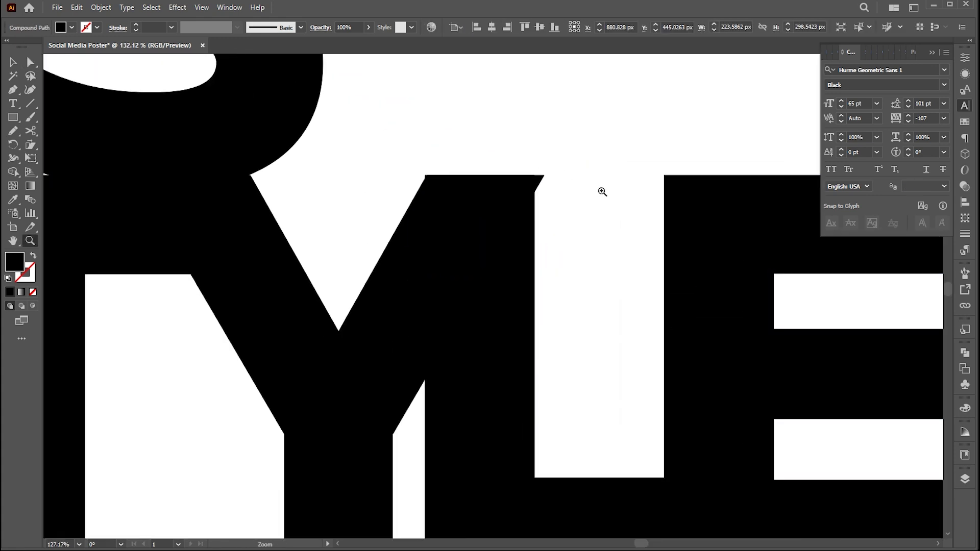
key("a")
left_click_drag(521, 232, 530, 231)
left_click(693, 239)
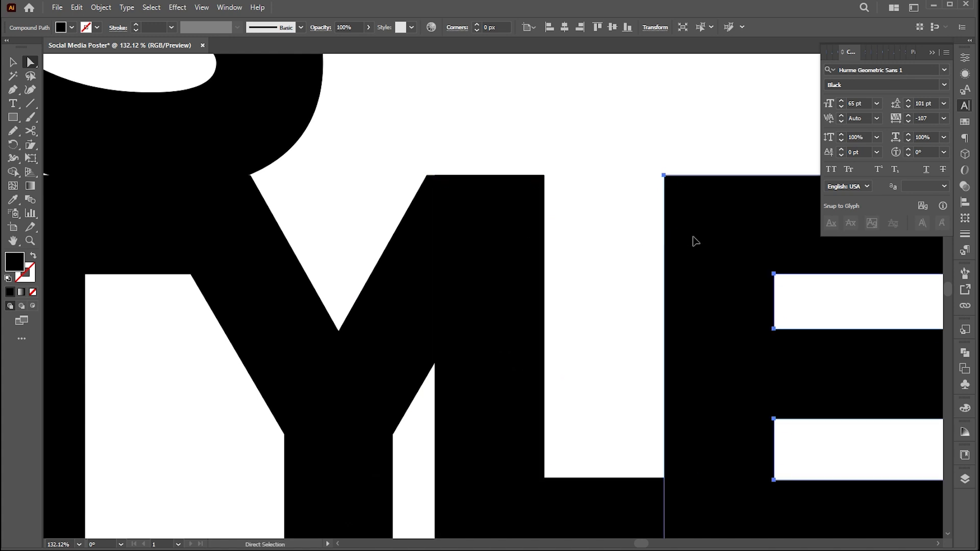
key("z")
left_click_drag(669, 238, 680, 265)
key("a")
- Move the A at the end of the &BEA line horizontally closer to the E
key("z")
left_click_drag(666, 269, 645, 278)
left_click_drag(715, 352, 639, 319)
left_click_drag(567, 330, 631, 352)
mouse_move(525, 335)
left_mouse_down()
mouse_move(542, 329)
mouse_move(528, 323)
left_mouse_up()
key("a")
left_click(669, 363)
left_click_drag(667, 365, 635, 364, "shift")
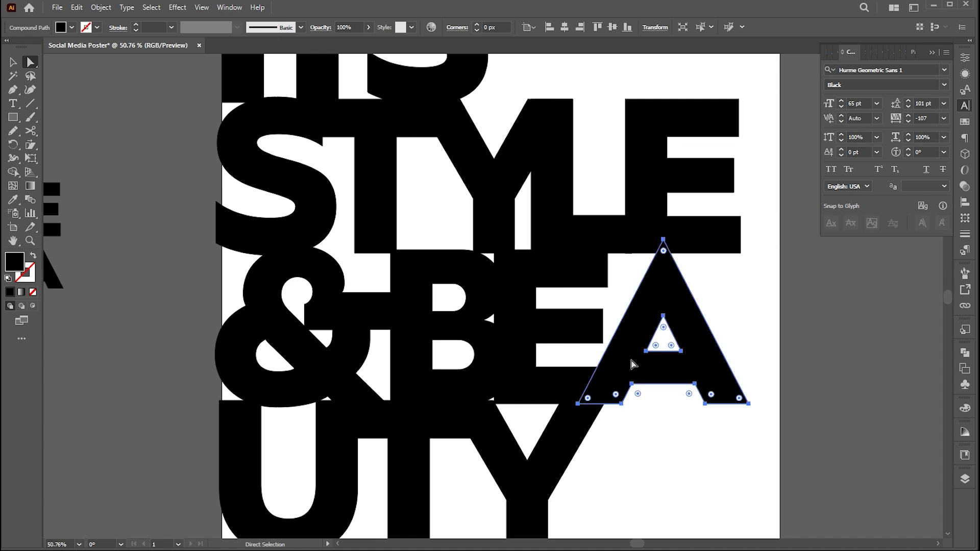
- Scale the whole outlined lettering up proportionally to fill the artboard's height, about 1143 by 1307 px
key("z")
left_click_drag(580, 340, 548, 347)
left_click_drag(652, 381, 632, 368)
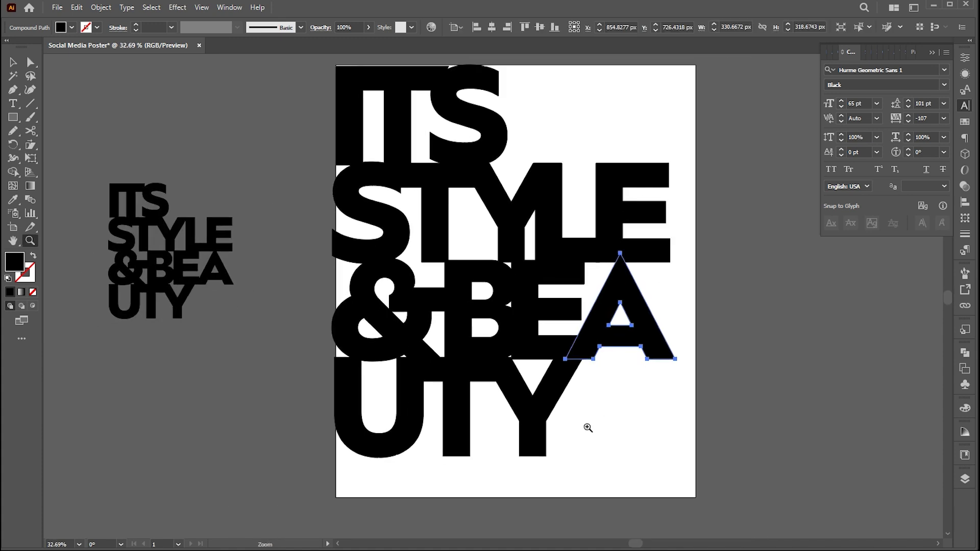
key("v")
left_click(591, 432)
left_click_drag(592, 442, 588, 402)
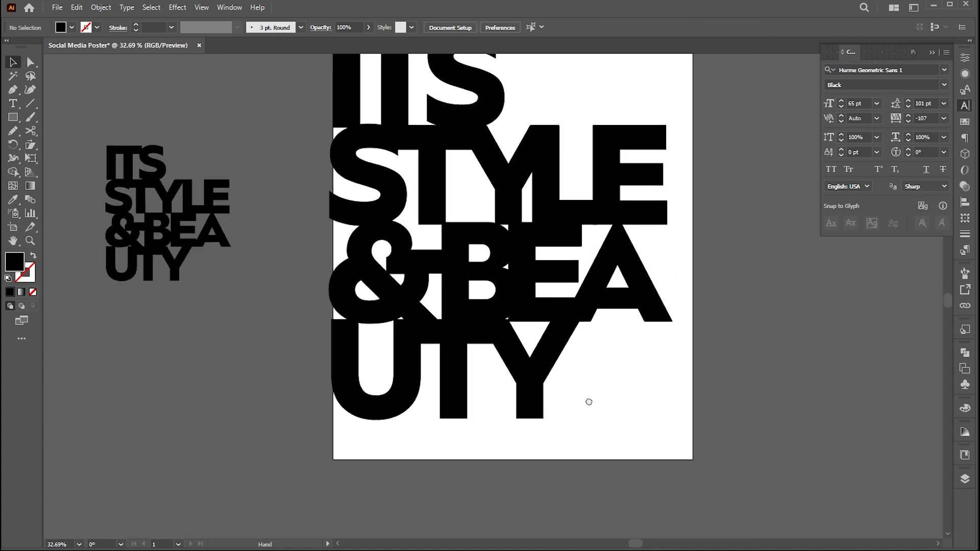
left_click(540, 387)
left_click_drag(672, 414, 678, 484)
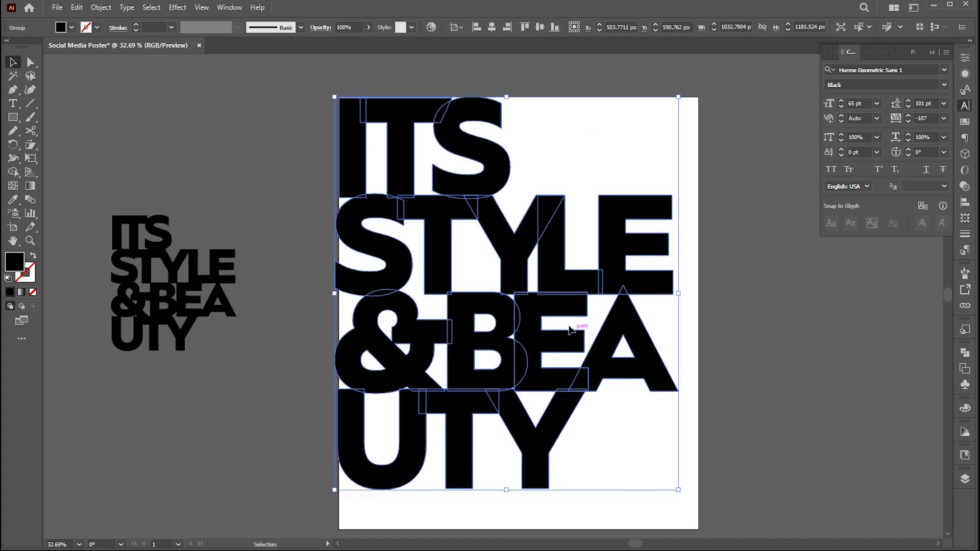
scroll(613, 383, "down", 1)
left_click_drag(677, 461, 715, 515)
scroll(677, 409, "up", 1)
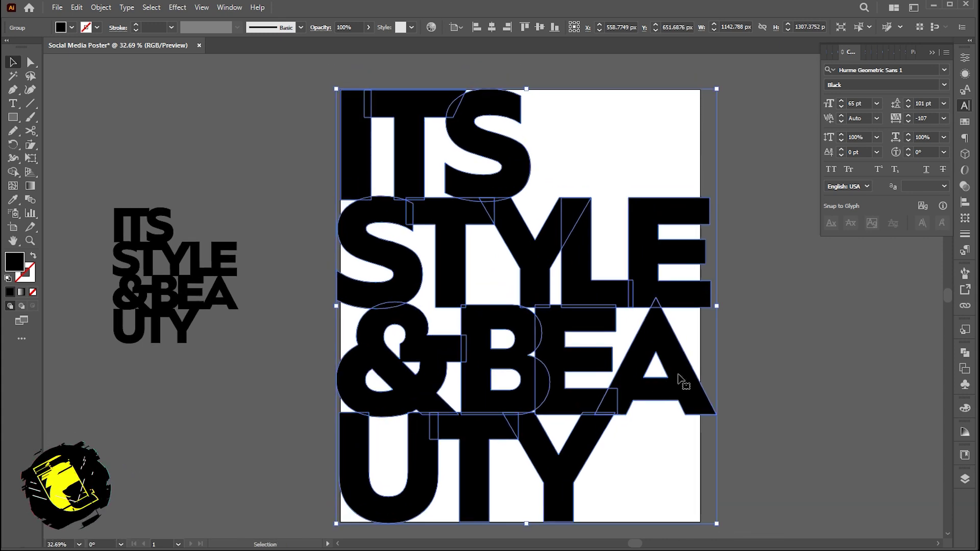
- Narrow the lettering group from its right side to about 1100 px so it fits the artboard's width
left_click_drag(679, 378, 679, 376)
left_click_drag(716, 306, 702, 306)
left_click(728, 305)
- Right-align the end anchor points of all three arms of the E in STYLE
key("a")
left_click_drag(704, 196, 684, 315)
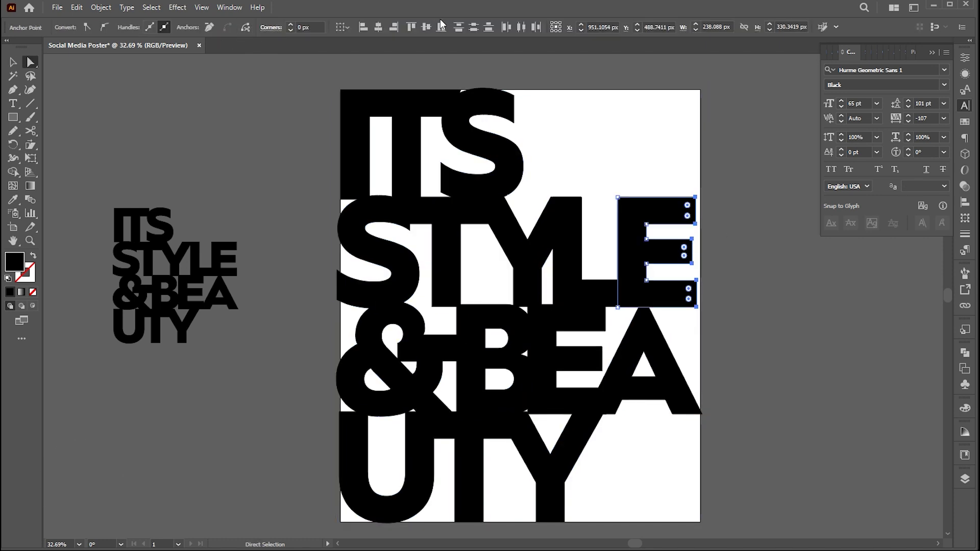
left_click(393, 26)
key("v")
left_click(744, 280)
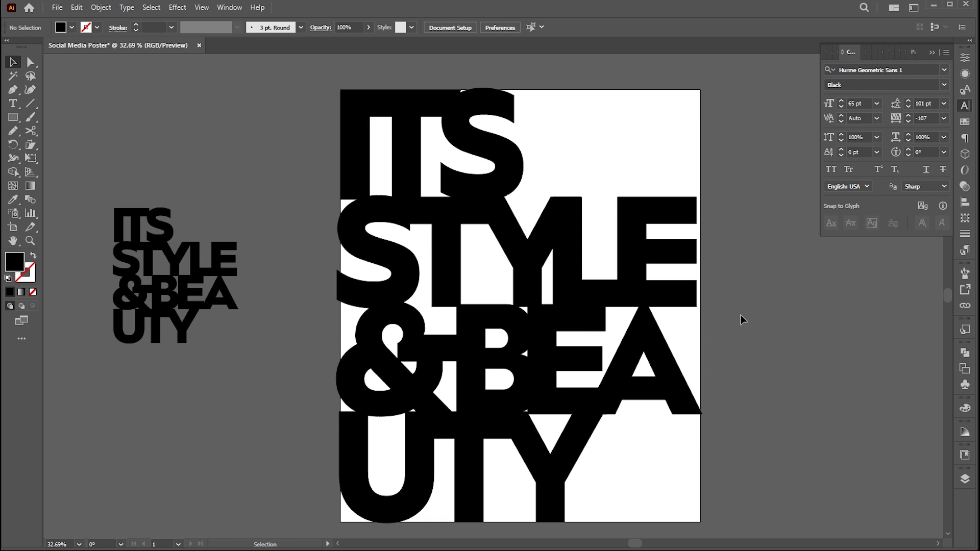
- Unite the overlapping letters of the large outlined lettering into one shape with Pathfinder
key("ctrl+a")
left_click(965, 353)
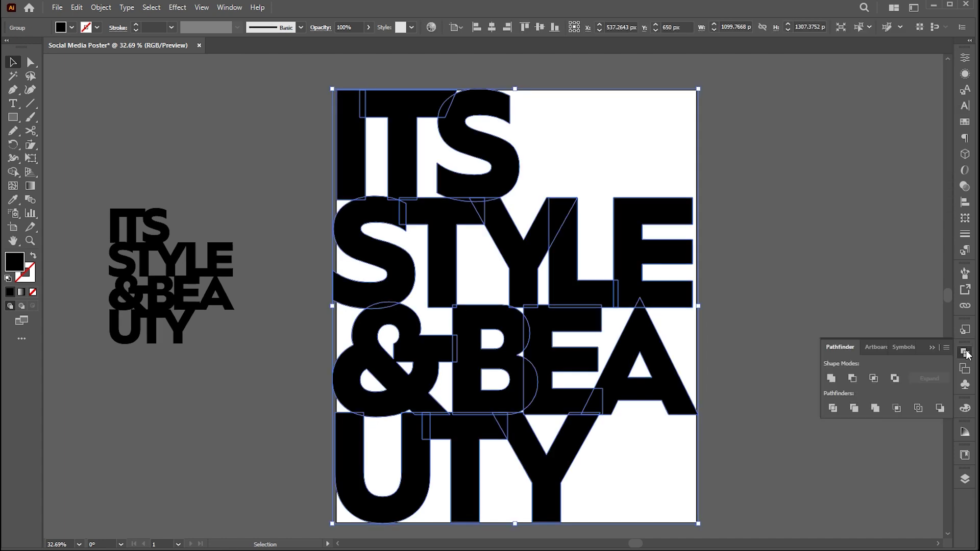
left_click(931, 352)
left_click(229, 7)
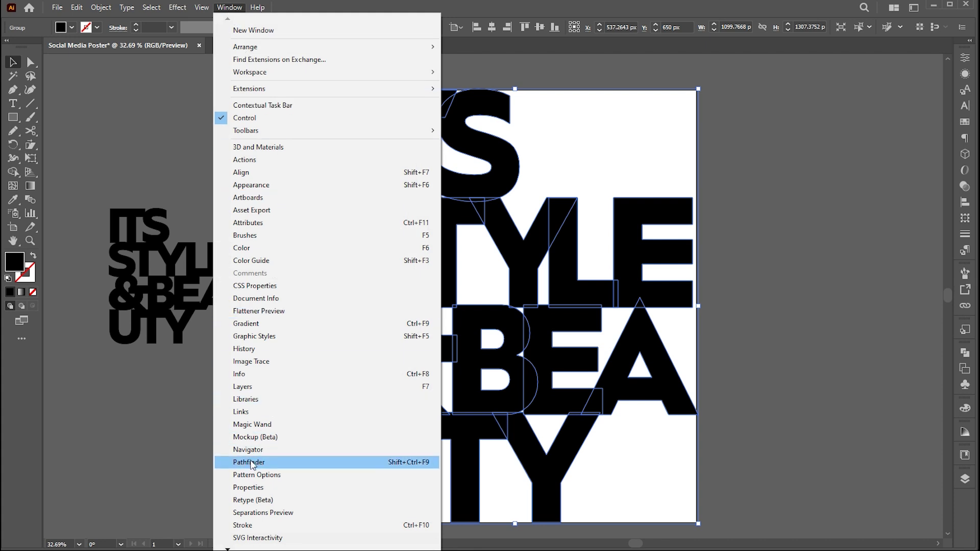
left_click(260, 462)
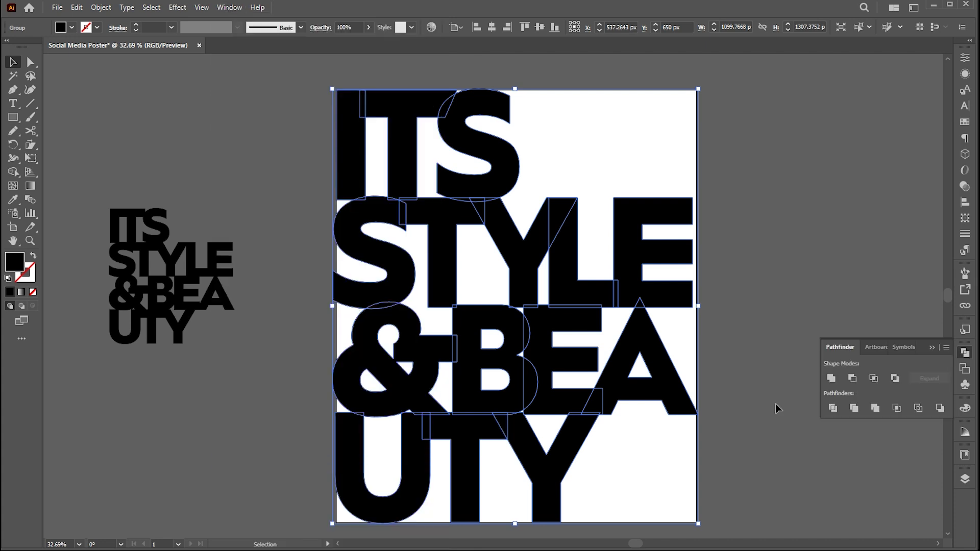
left_click(830, 379)
left_click(933, 348)
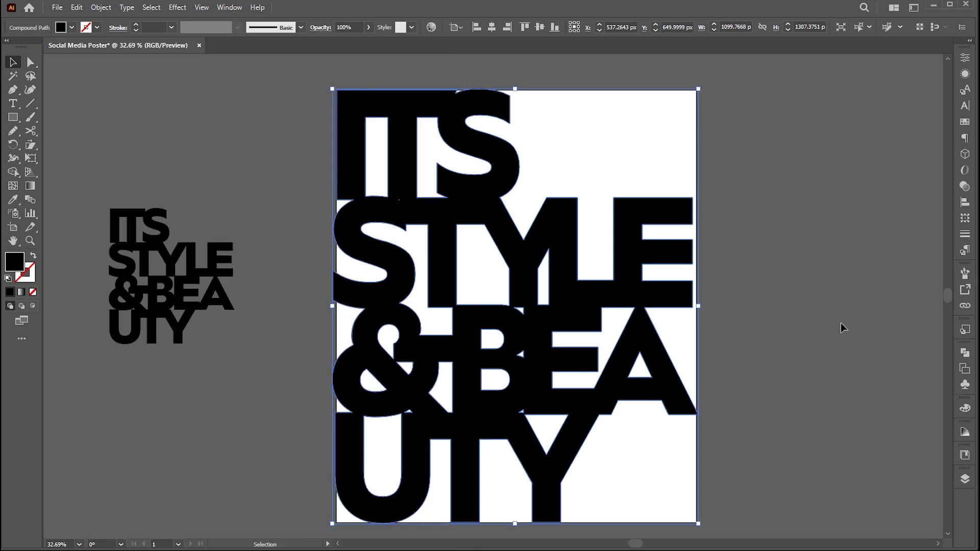
left_click(744, 303)
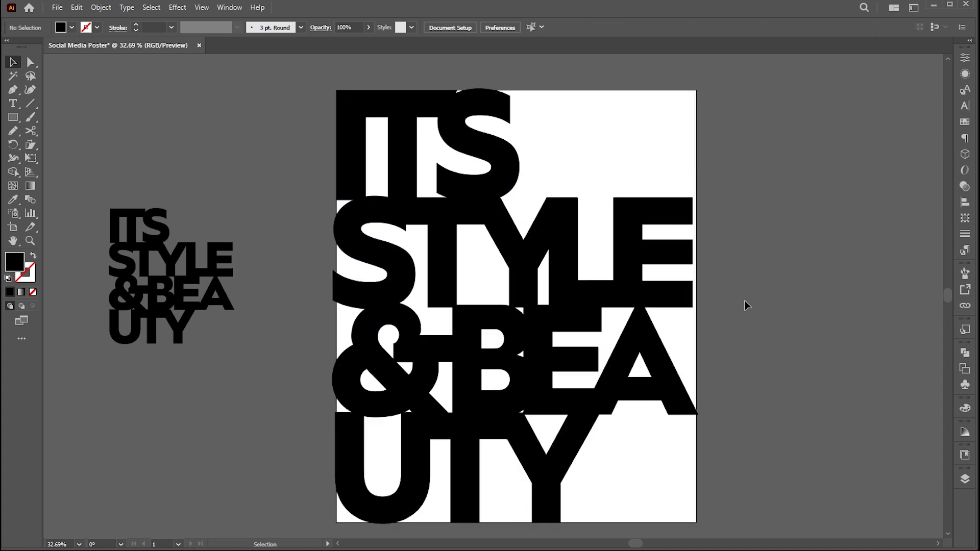
- Delete the enclosed counter shapes between T and Y and between Y and L in STYLE with Direct Selection
left_click(30, 62)
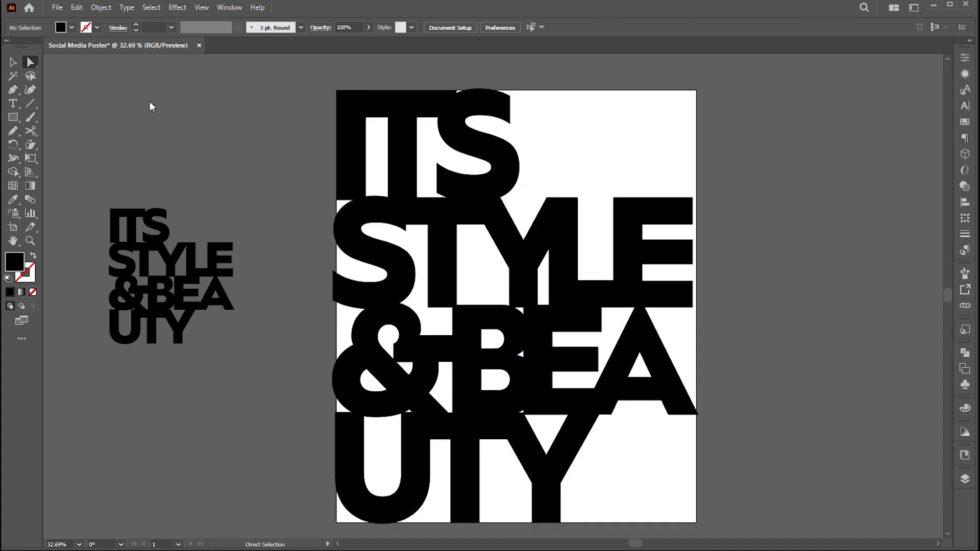
left_click(549, 250)
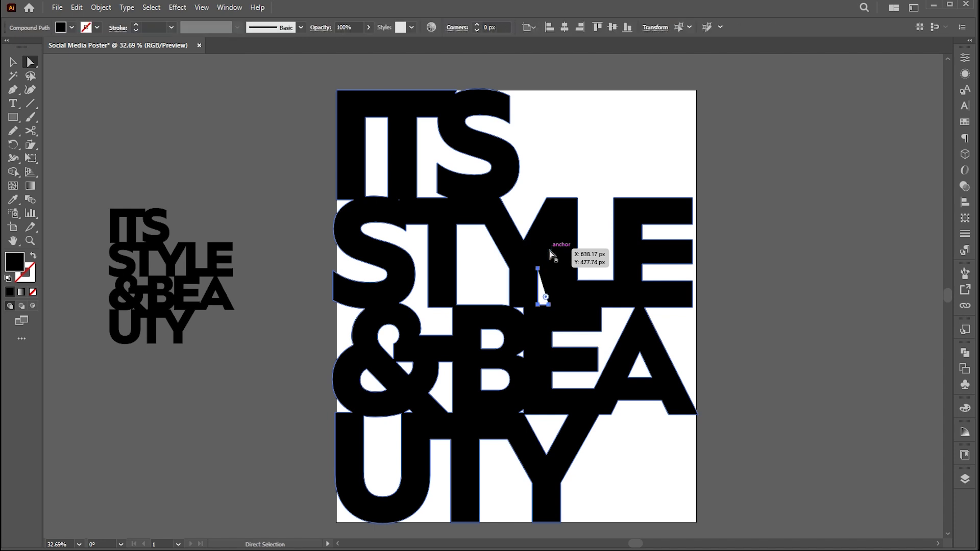
key("Delete")
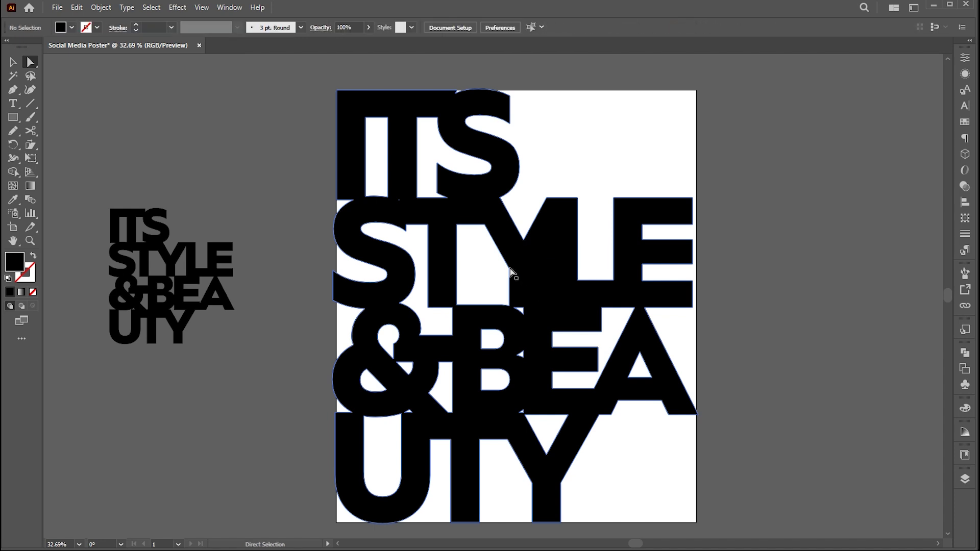
left_click(512, 271)
key("Delete")
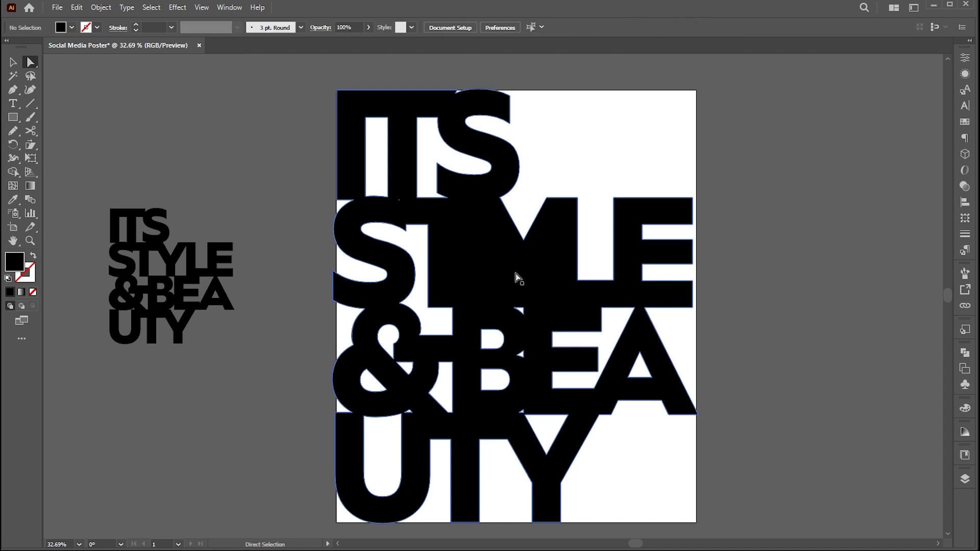
- Delete the small leftover gap shapes around the B and E and below the ampersand in the united lettering
left_click(520, 312)
key("Delete")
left_click(525, 350)
key("Delete")
left_click(520, 409)
key("Delete")
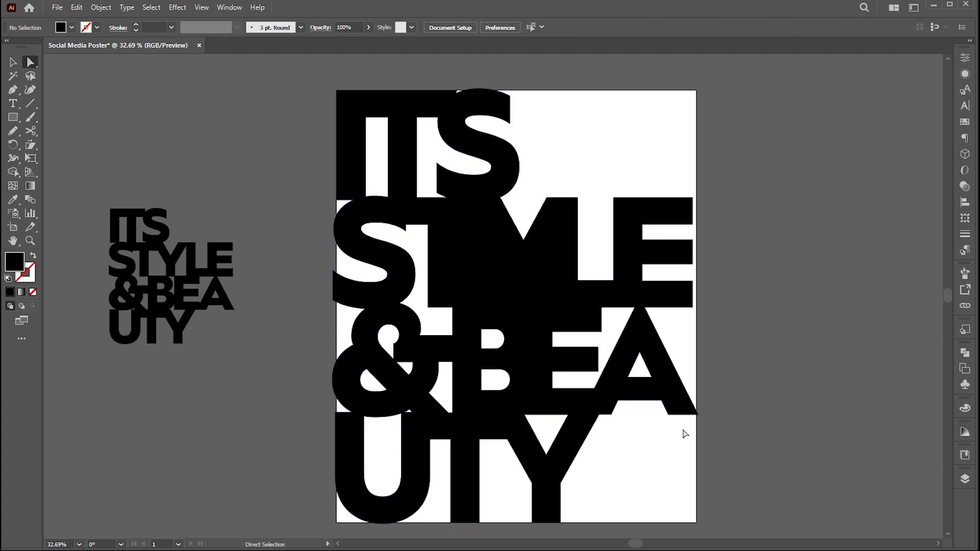
left_click(409, 410)
key("Delete")
key("v")
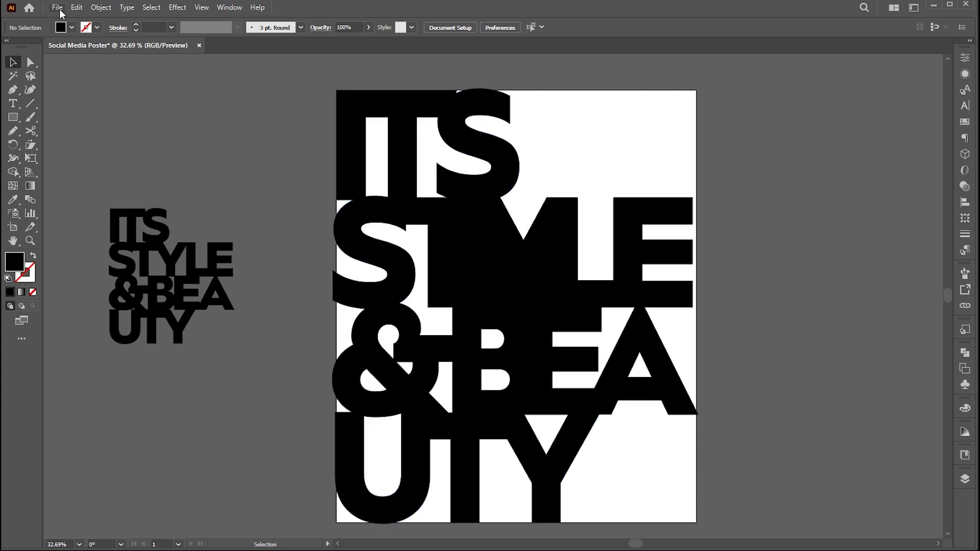
- Place the portrait photo of the woman in a hat over the artboard, about 1107 by 1383 px
left_click(59, 9)
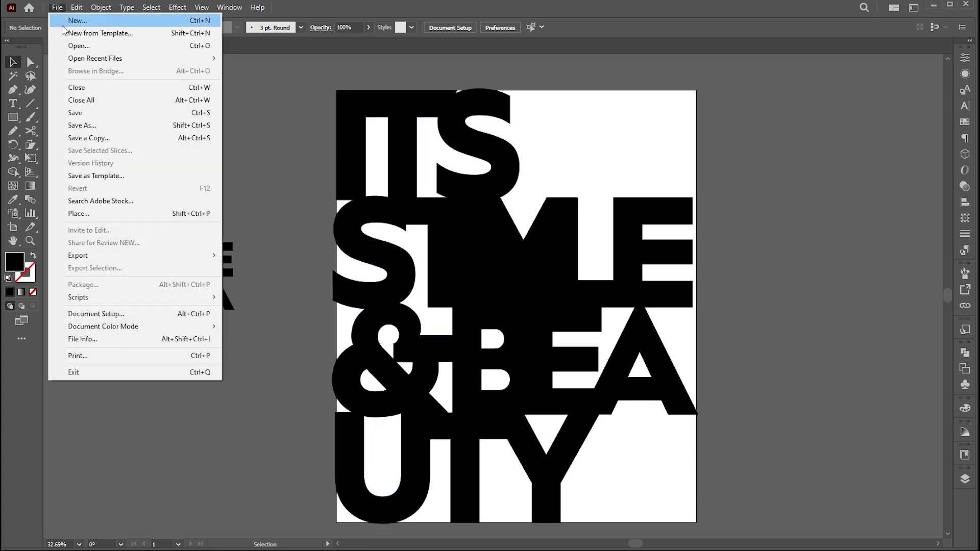
left_click(79, 214)
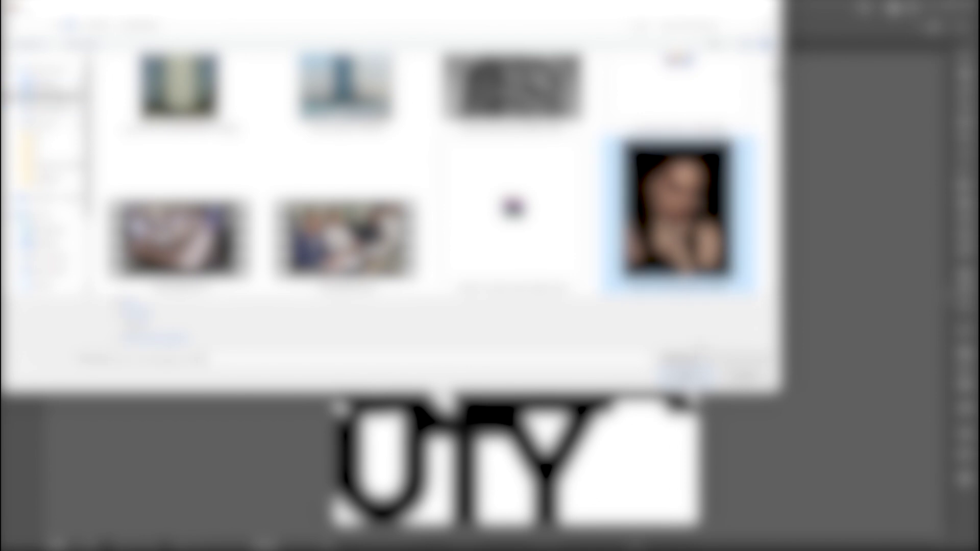
left_click(684, 375)
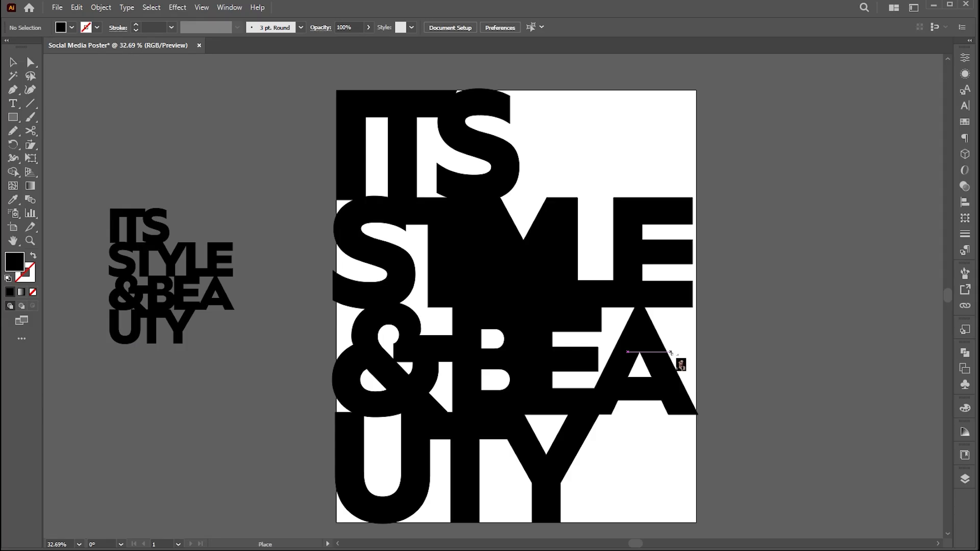
left_click_drag(332, 86, 703, 467)
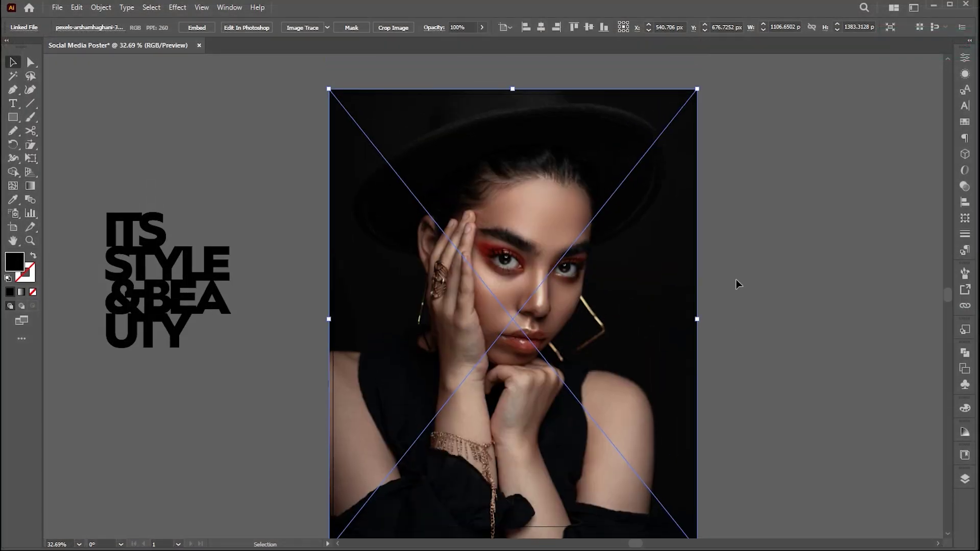
- Embed the placed portrait photo and convert its colors to grayscale
left_click(736, 280)
left_click(632, 213)
left_click(199, 29)
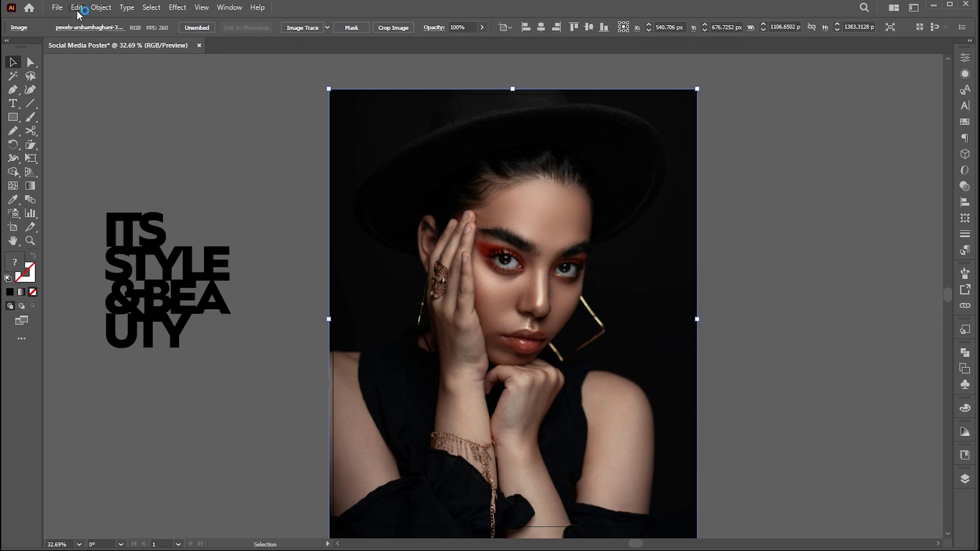
left_click(78, 9)
mouse_move(99, 221)
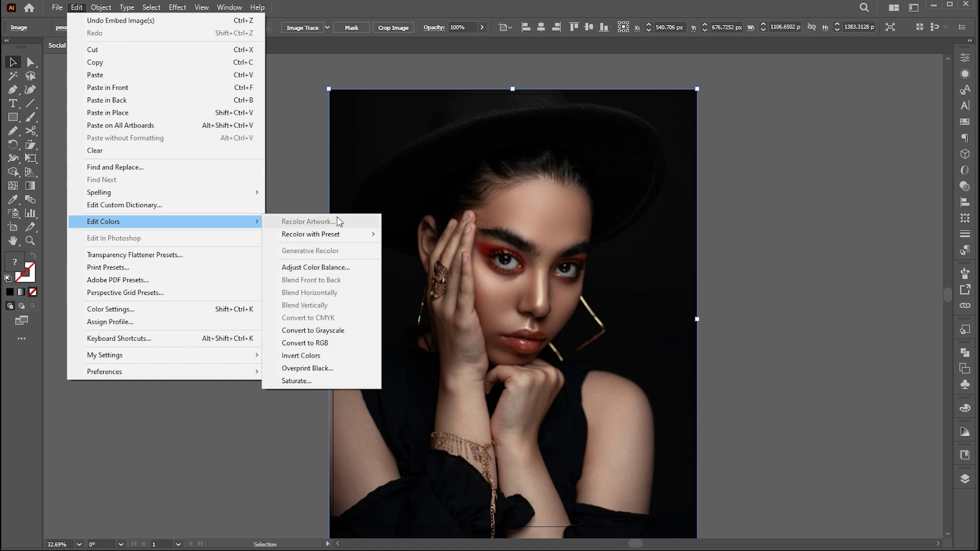
left_click(327, 331)
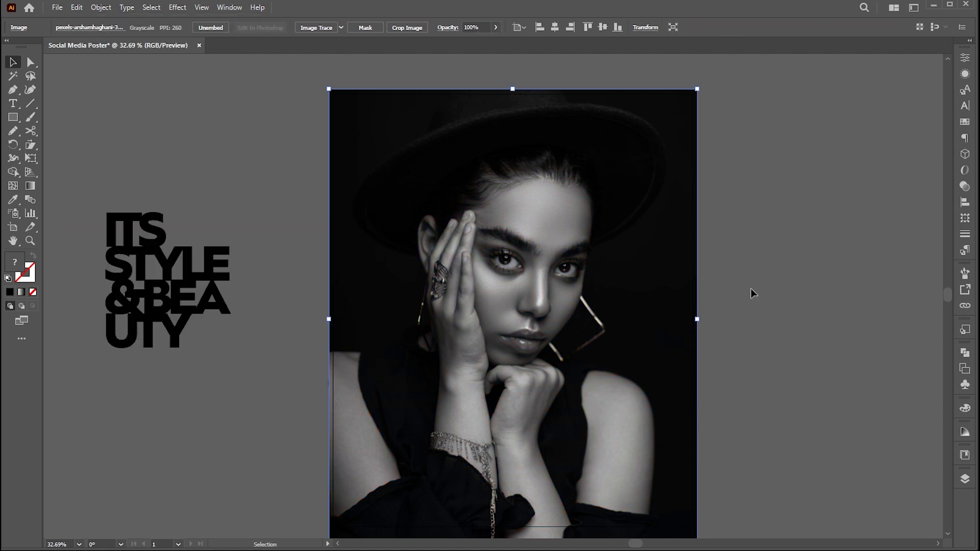
- Send the grayscale portrait photo to the back, behind the lettering
right_click(425, 98)
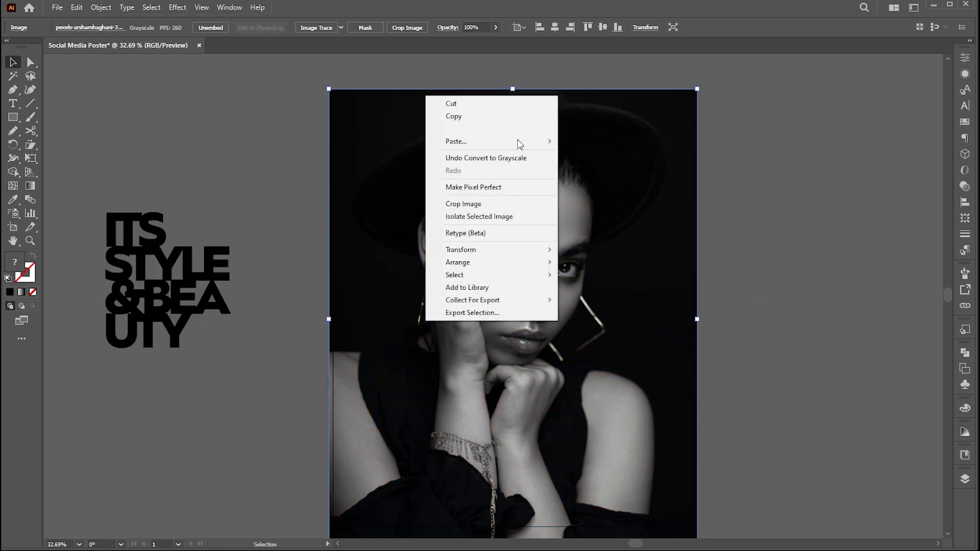
mouse_move(503, 271)
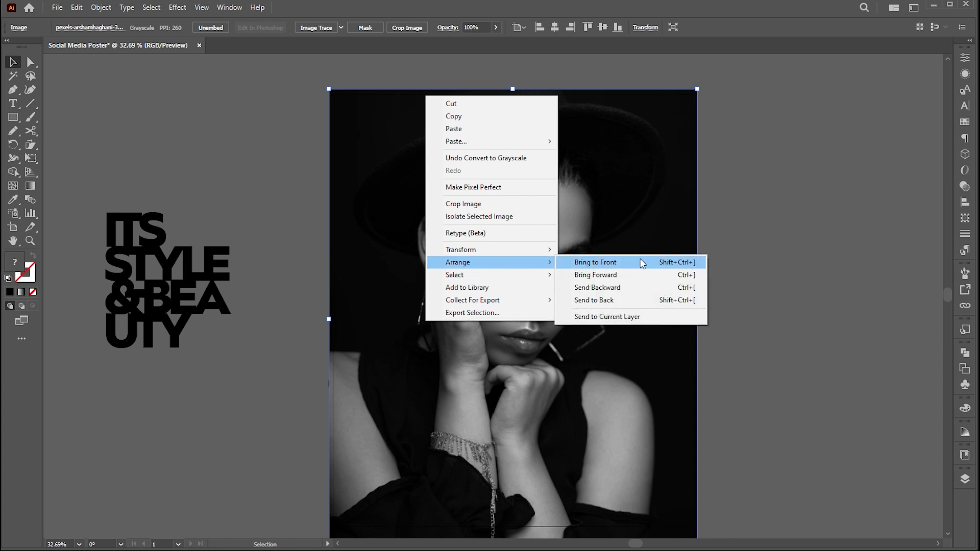
left_click(602, 300)
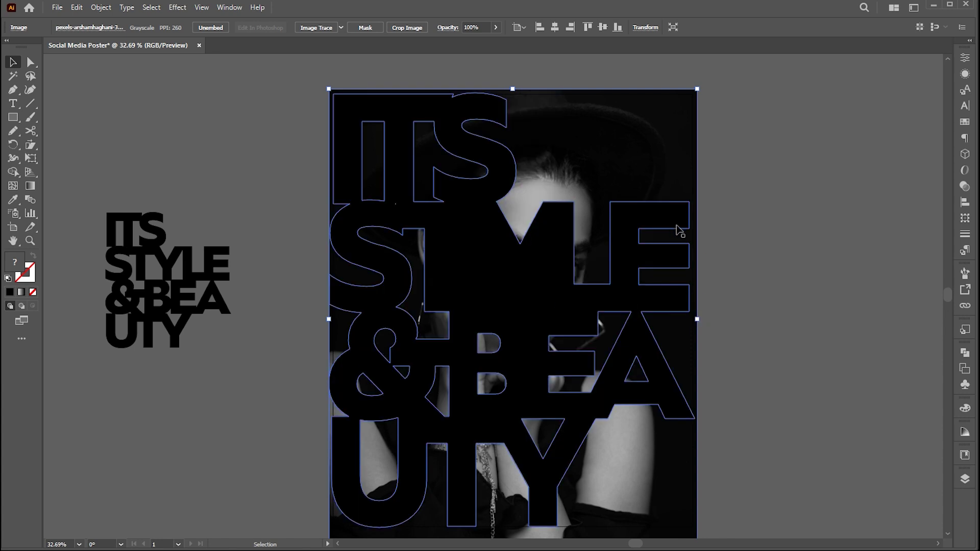
- Make the large united lettering a compound path
left_click(657, 224)
left_click(107, 8)
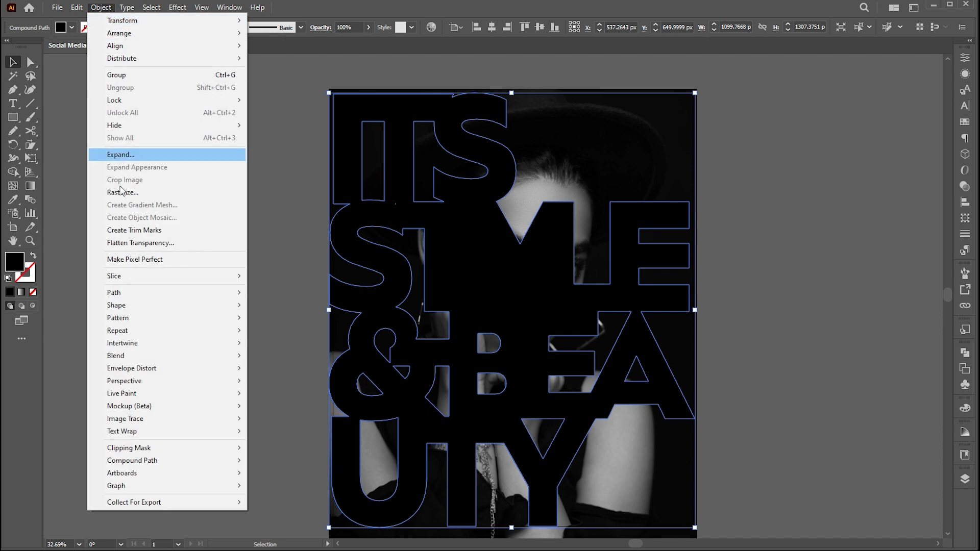
mouse_move(137, 461)
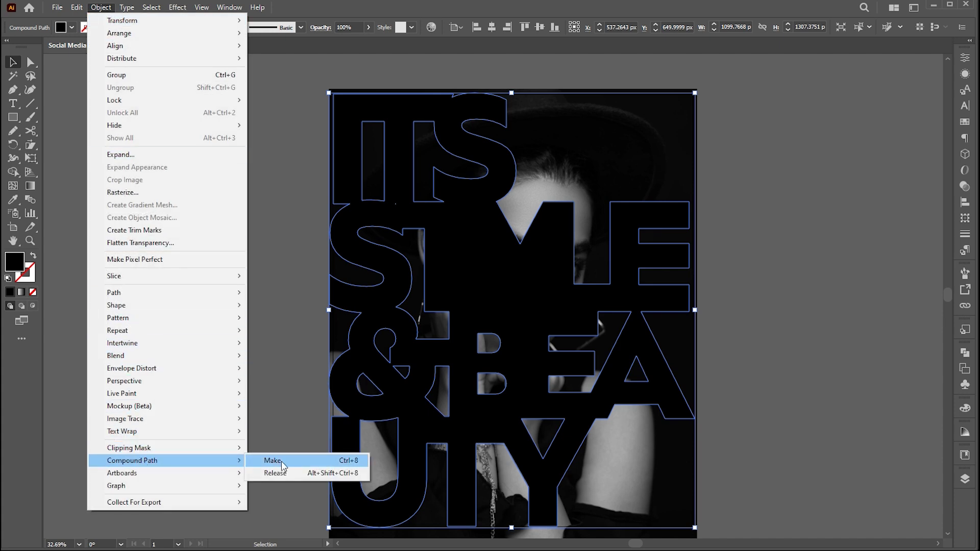
left_click(282, 464)
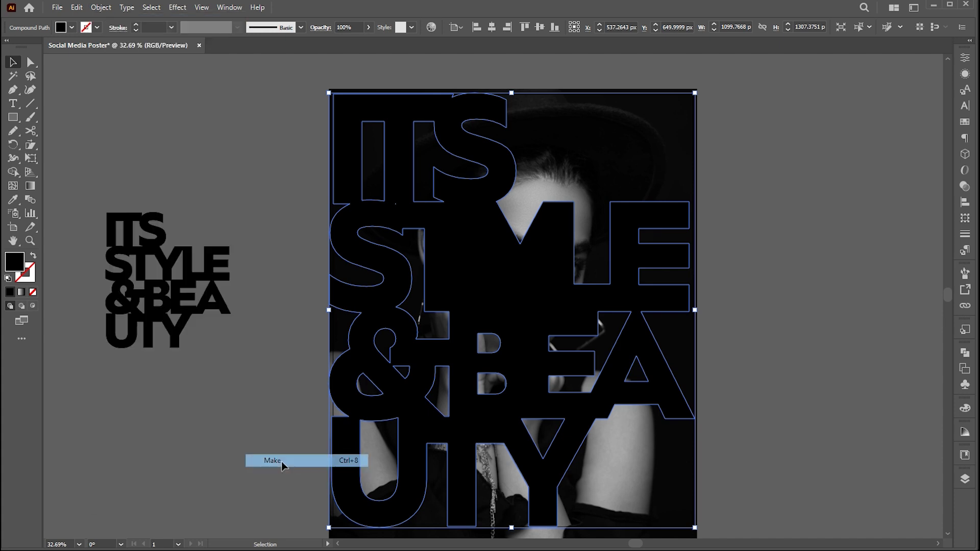
- Make a clipping mask from the lettering and the portrait photo so the photo fills the letters
left_click(544, 133, "shift")
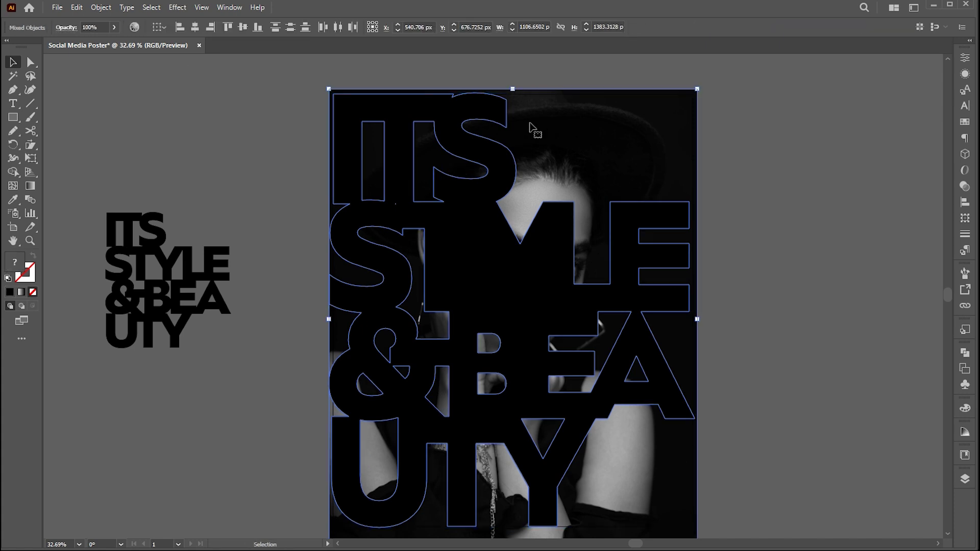
left_click(101, 7)
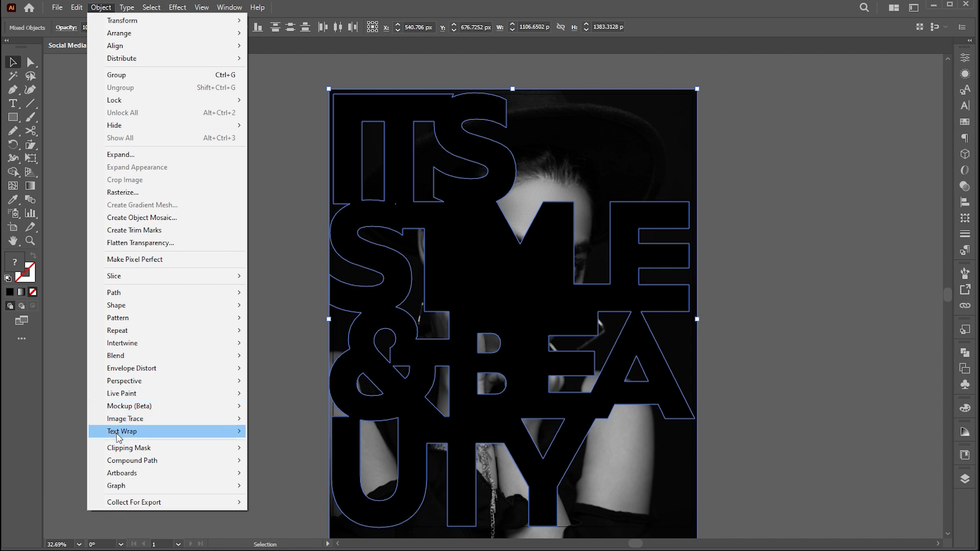
mouse_move(121, 449)
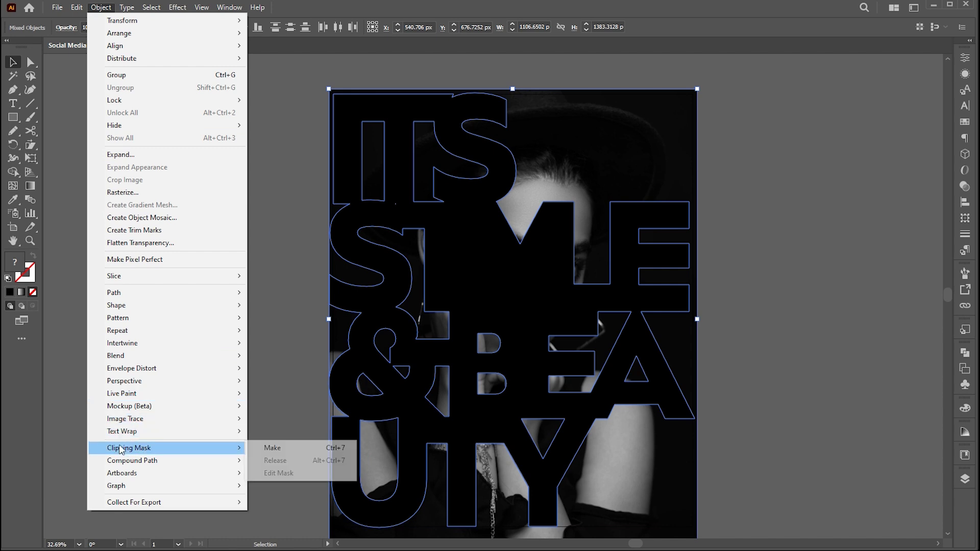
left_click(272, 448)
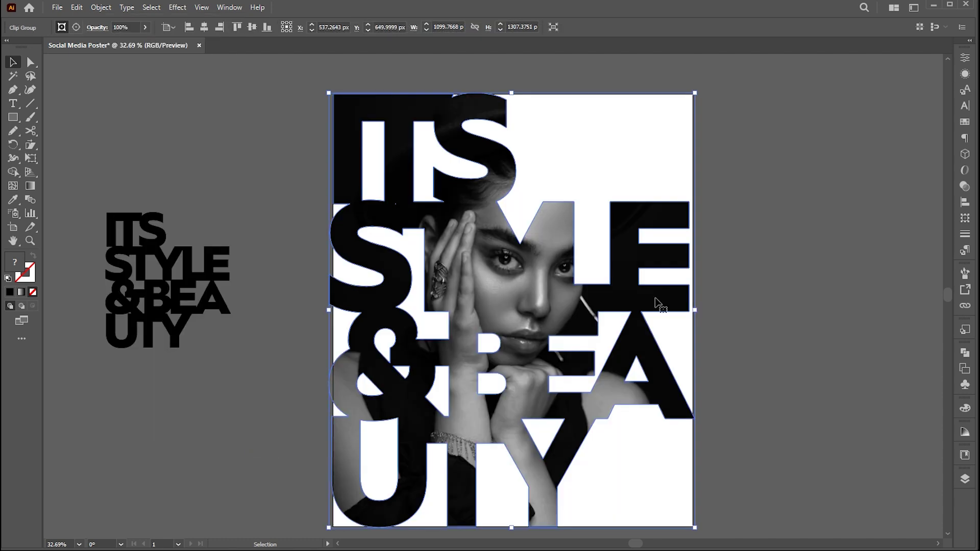
left_click(737, 245)
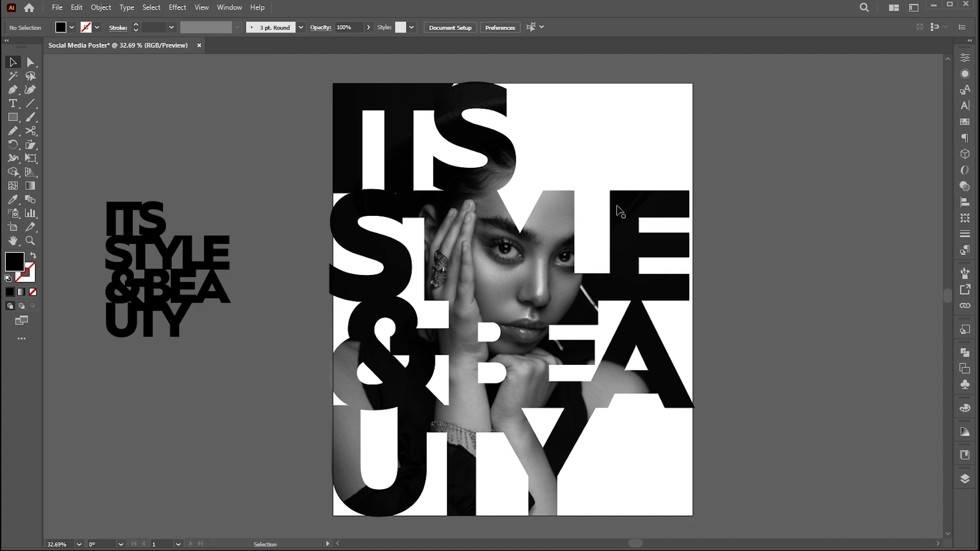
- Draw a tall vertical rectangle about 433 by 1328 px across the poster and fill it with red, RGB 255, 0, 0
left_click(9, 117)
left_click_drag(492, 78, 636, 520)
double_click(15, 264)
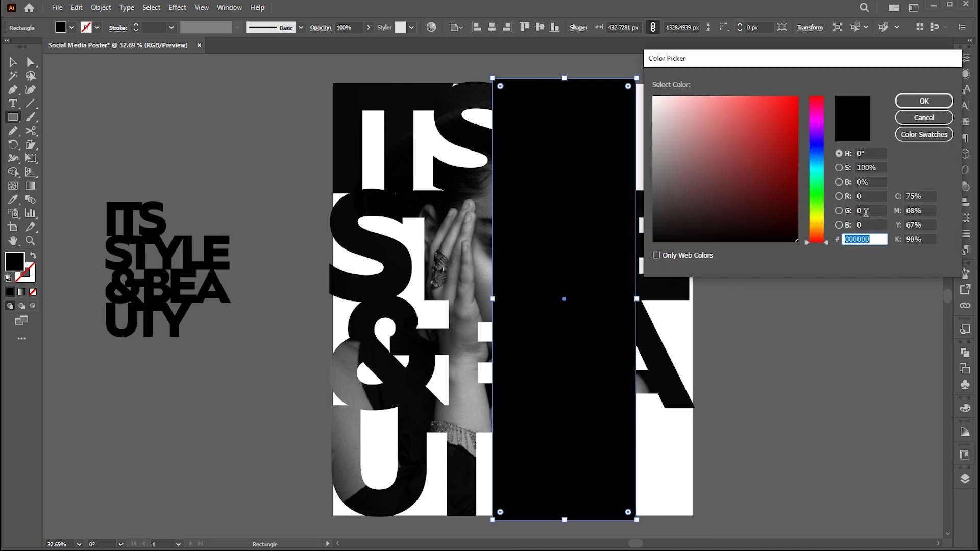
left_click(867, 197)
type("25")
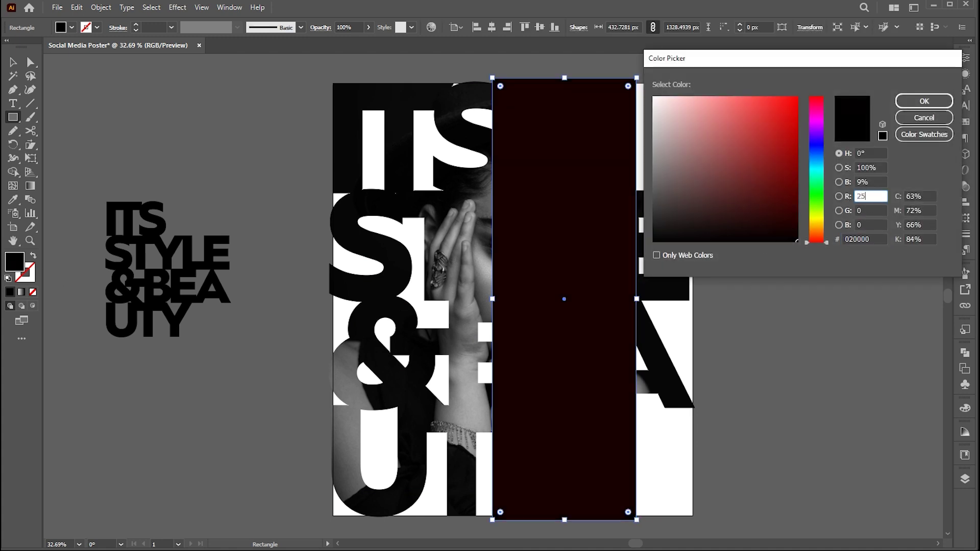
type("5")
left_click(924, 102)
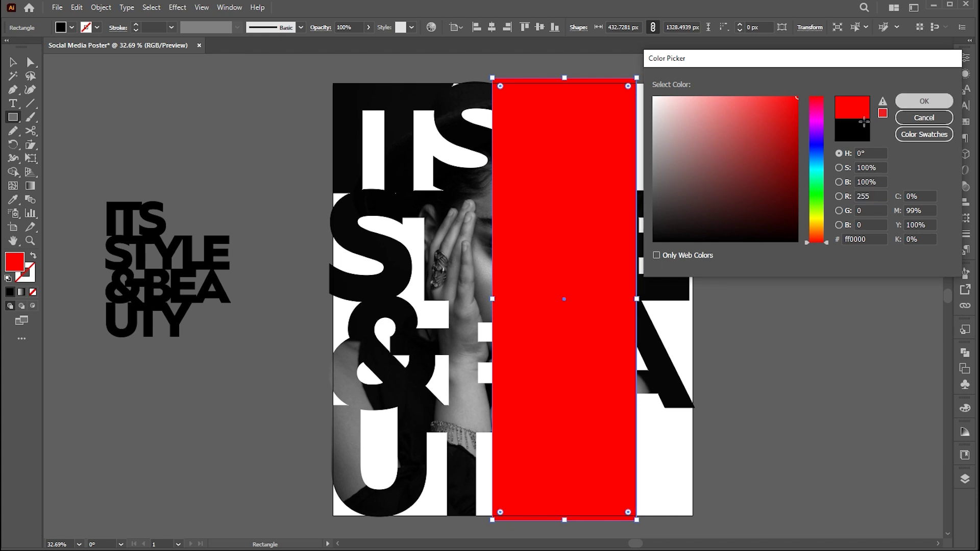
key("v")
left_click(767, 163)
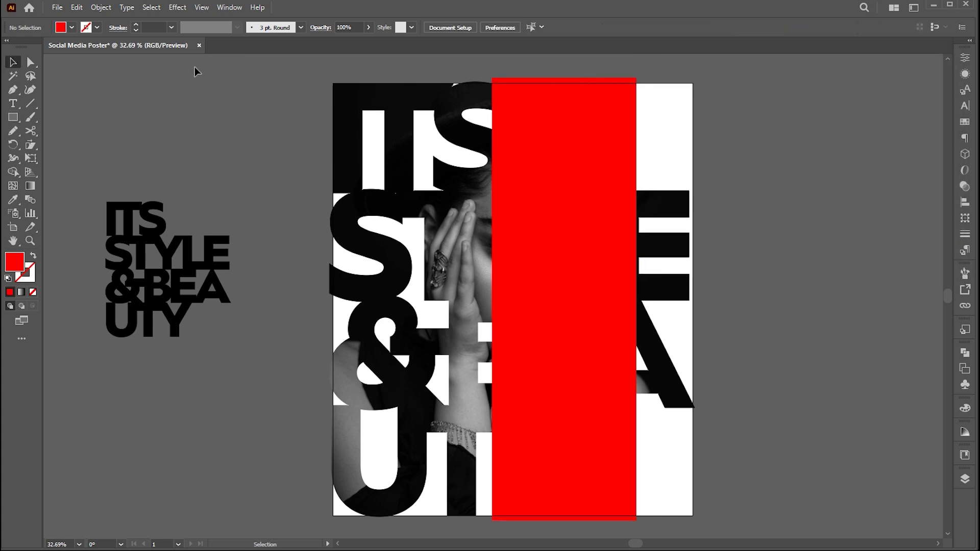
- Slant the red rectangle into a diagonal band by shifting its top edge left and its bottom edge right
left_click(29, 63)
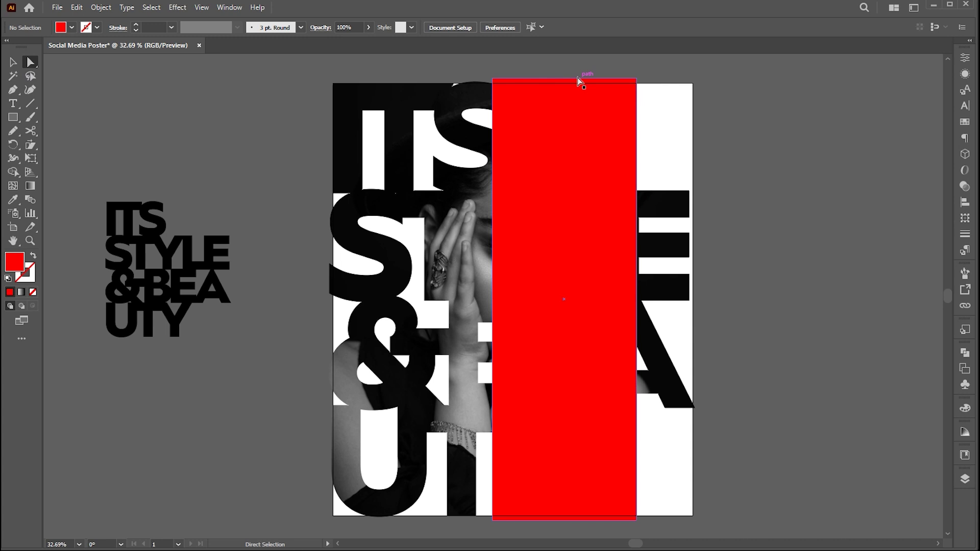
left_click_drag(580, 83, 483, 79)
scroll(664, 283, "down", 1)
left_click_drag(583, 469, 685, 466)
left_click(712, 404)
left_click_drag(712, 404, 721, 423)
- Reposition the diagonal red band over the lettering and shift its bottom edge slightly to the right
key("v")
left_click_drag(655, 422, 635, 418)
key("a")
left_click(628, 496)
left_click_drag(627, 490, 639, 491)
key("v")
left_click_drag(615, 394, 603, 393)
left_click_drag(511, 198, 536, 271)
- Shift the red band's top edge about 10 px to the left to refine its slant
key("a")
left_click(442, 116)
left_click_drag(441, 121, 438, 121)
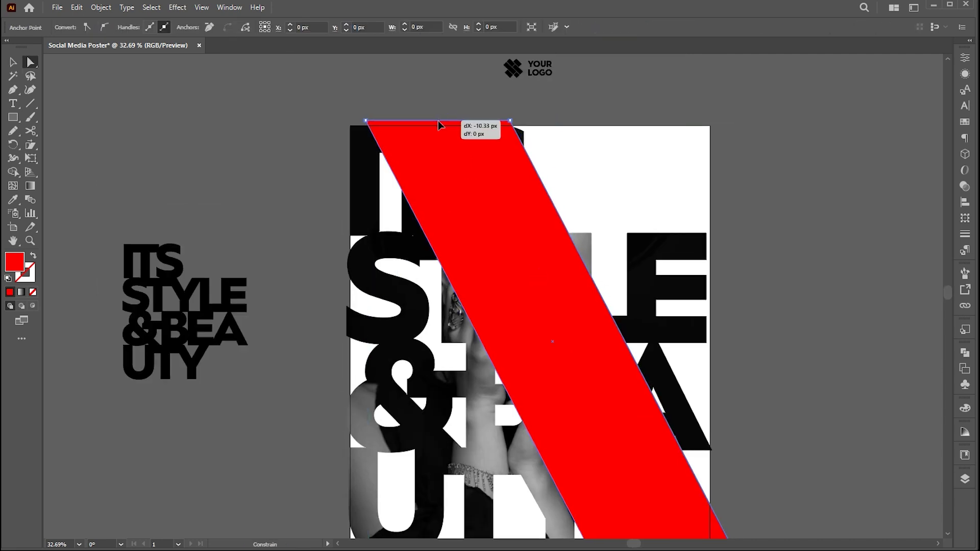
- Cut the diagonal red band and paste it in front inside the lettering's clip group so the letters mask it
left_click(728, 326)
left_click_drag(738, 325, 728, 280)
key("v")
left_click(497, 247)
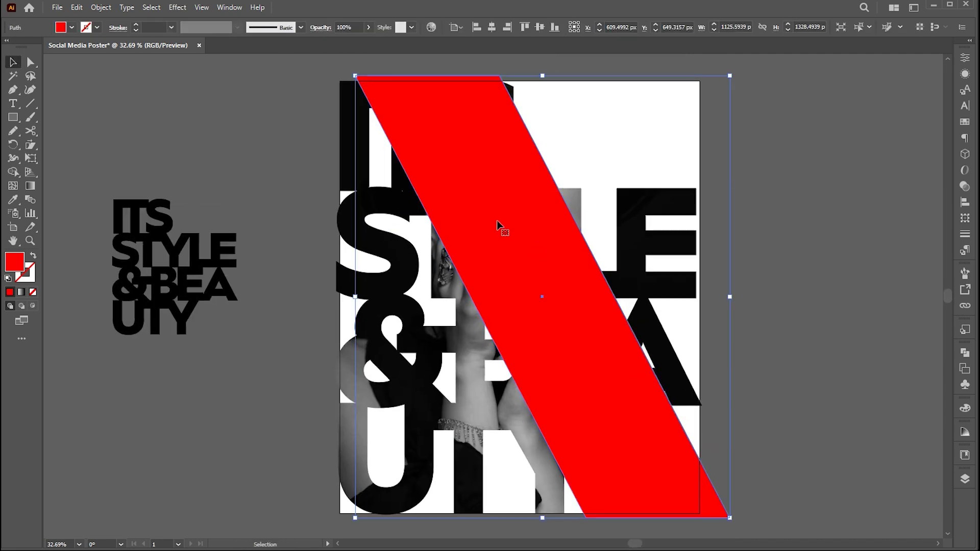
left_click(82, 8)
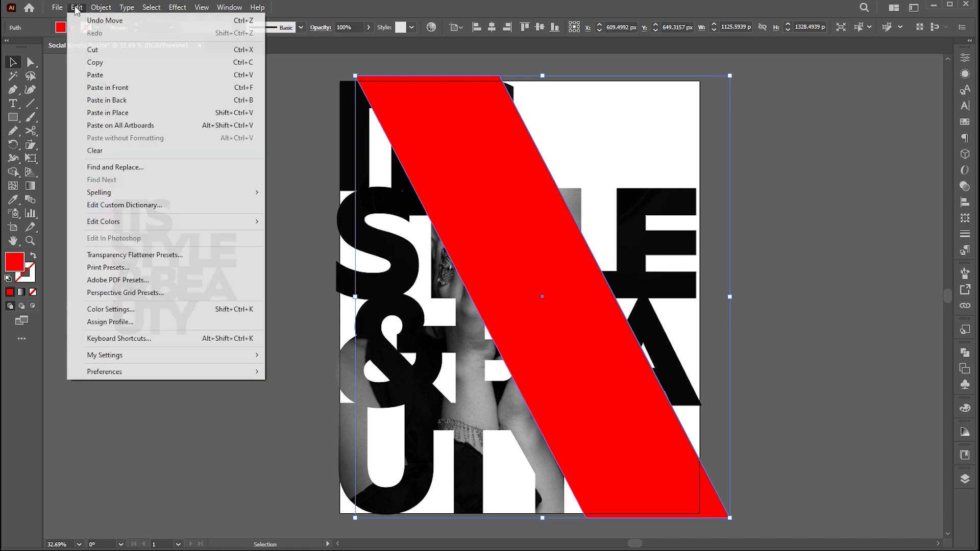
left_click(97, 49)
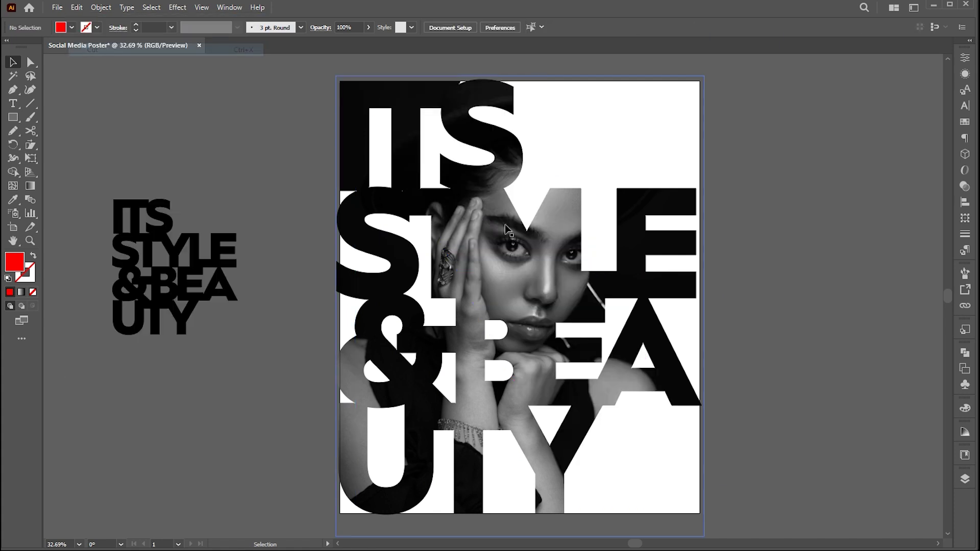
double_click(519, 265)
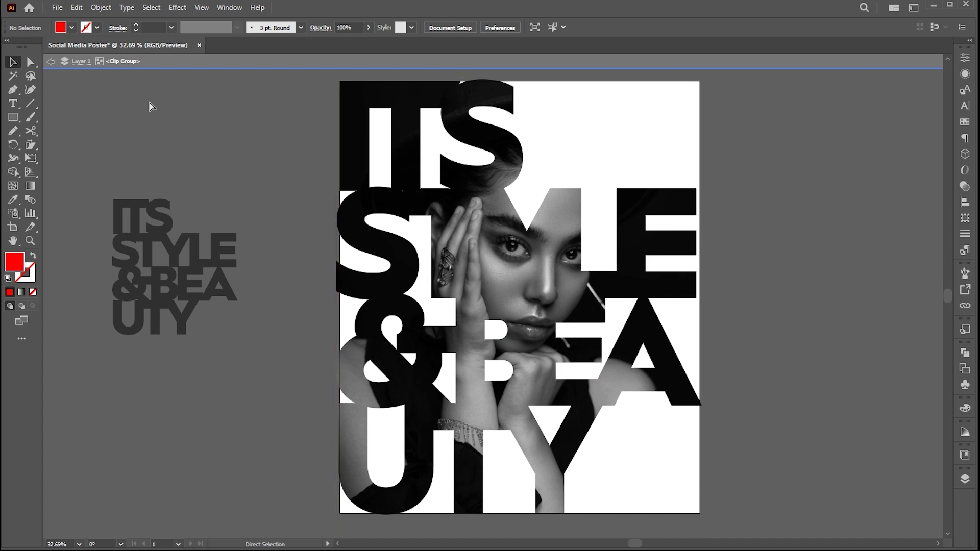
left_click(76, 7)
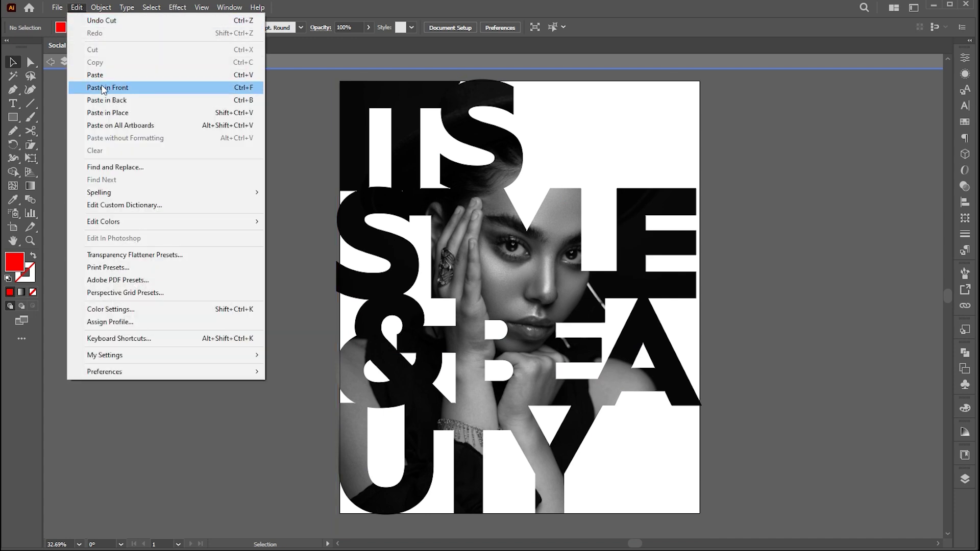
left_click(104, 88)
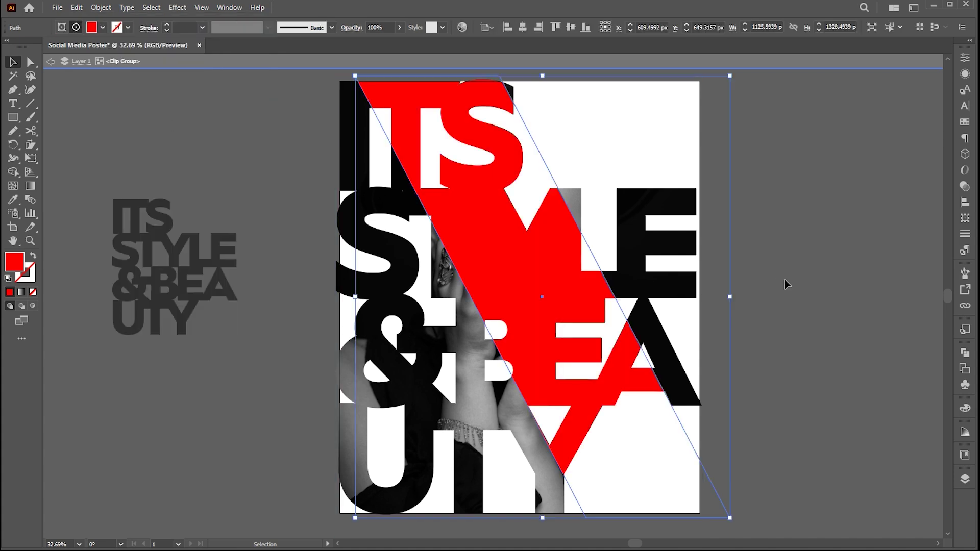
- Set the red band's blending mode to Multiply
left_click(964, 187)
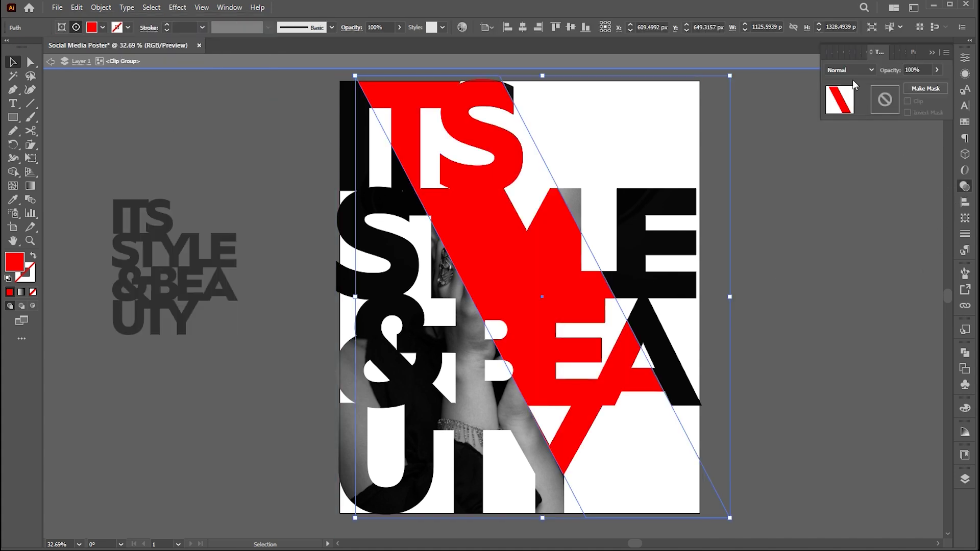
left_click(850, 70)
left_click(847, 110)
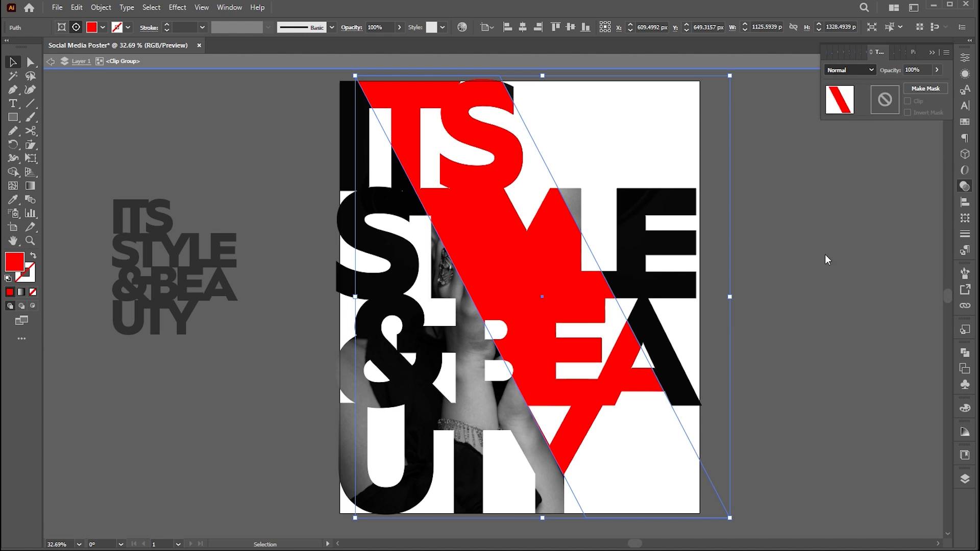
left_click(823, 261)
- Duplicate the red band inside the clip group, placing the copy about 651 px to the left and 270 px lower
left_click(536, 271)
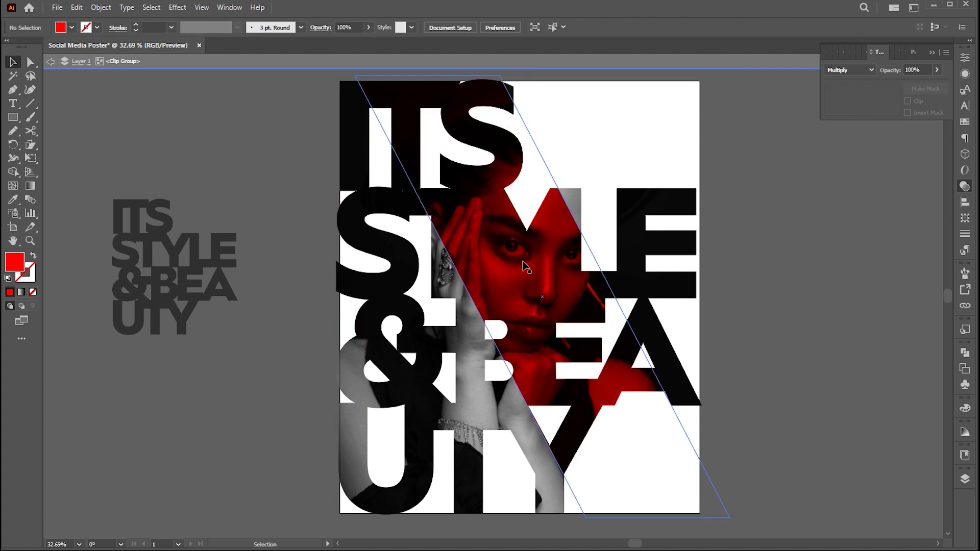
left_click_drag(501, 295, 333, 361)
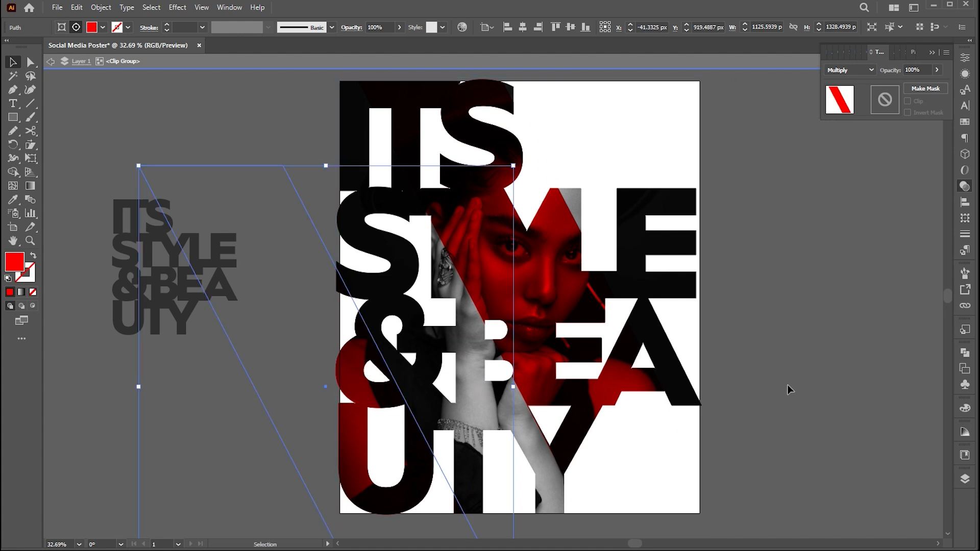
left_click(799, 360)
mouse_move(759, 296)
left_mouse_down()
mouse_move(758, 310)
mouse_move(754, 291)
left_mouse_up()
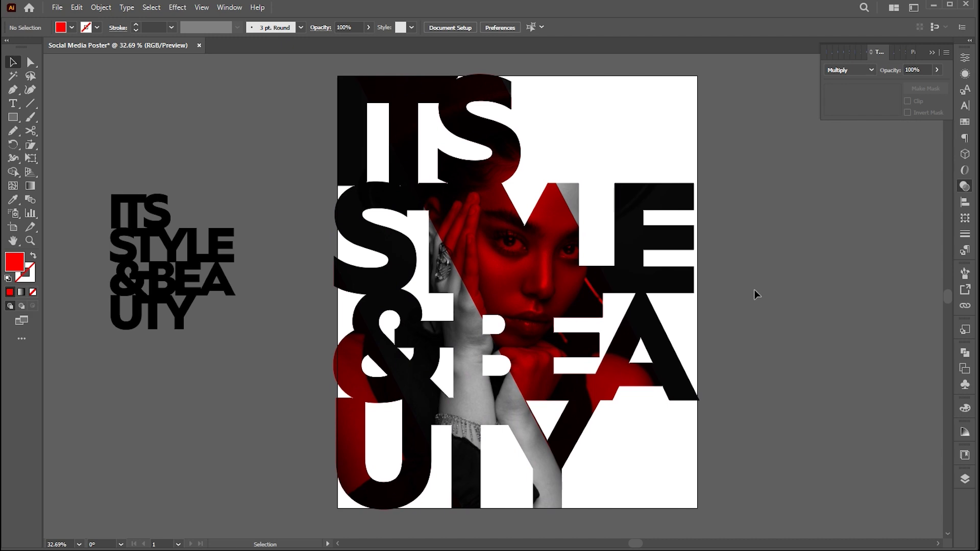
- Create an area text block with placeholder text in the white space beside "ITS"
left_click_drag(182, 297, 54, 297)
left_click(670, 365)
mouse_move(669, 365)
left_mouse_down()
mouse_move(691, 354)
mouse_move(682, 358)
left_mouse_up()
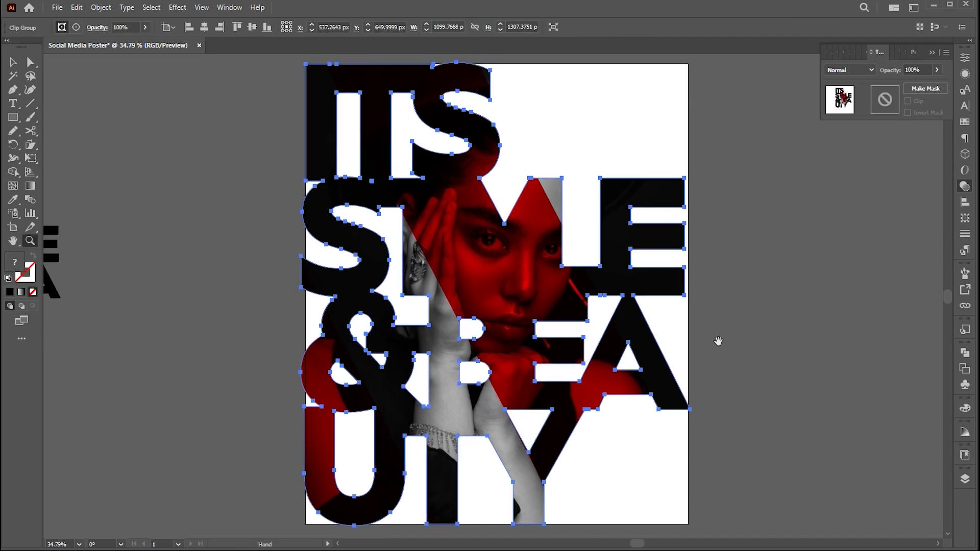
left_click(743, 327)
key("t")
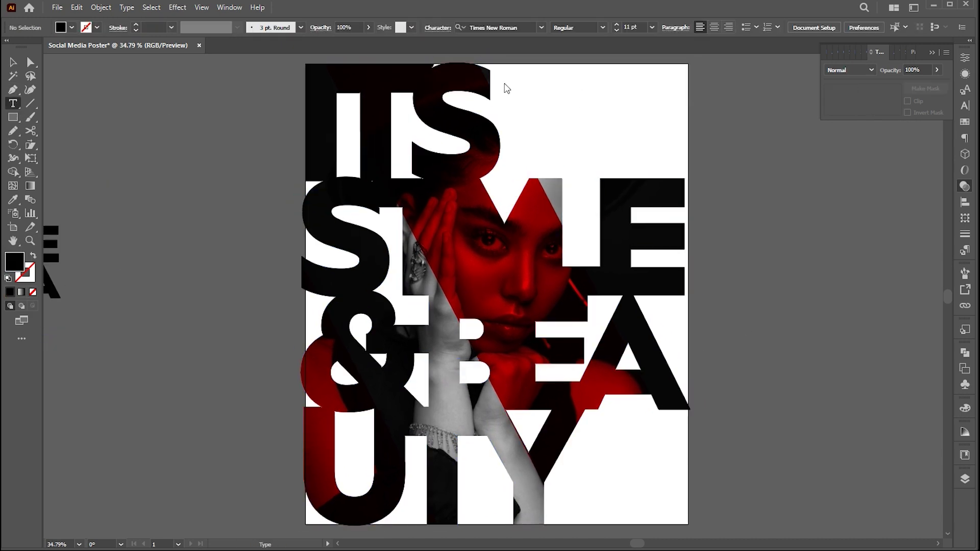
left_click_drag(512, 87, 662, 166)
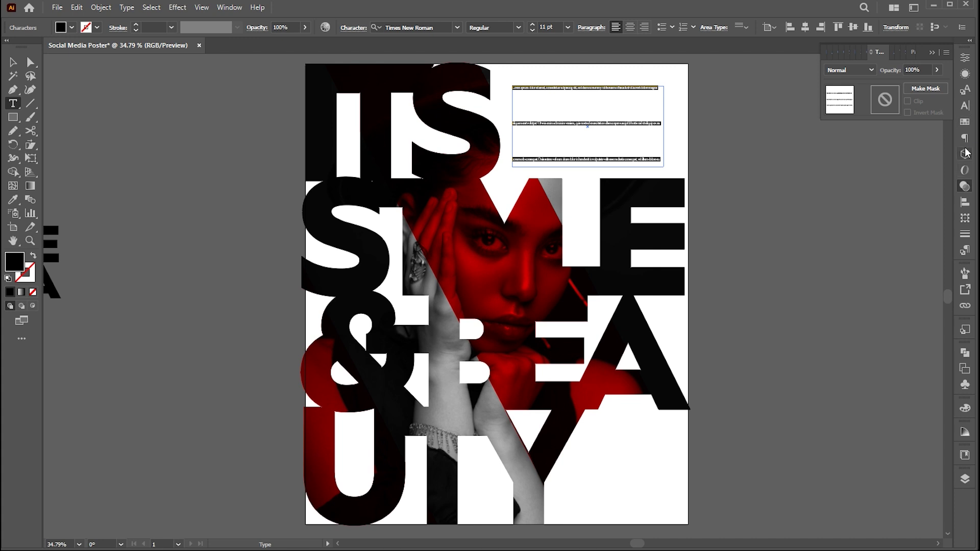
- Format the placeholder text with tracking 0, 18 pt leading and a 12 pt font size
left_click(965, 105)
left_click(919, 118)
type("0")
left_click(930, 102)
scroll(930, 102, "down", 20)
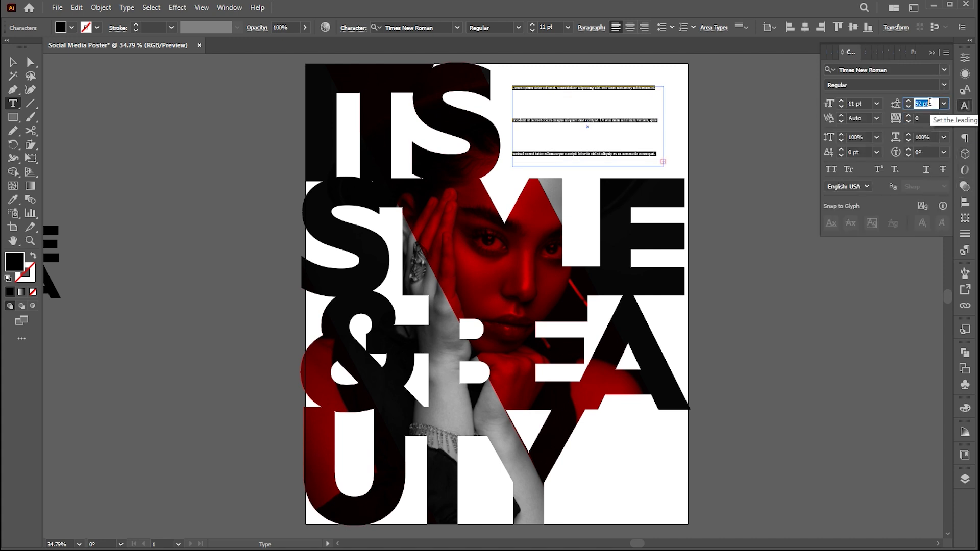
scroll(929, 103, "down", 20)
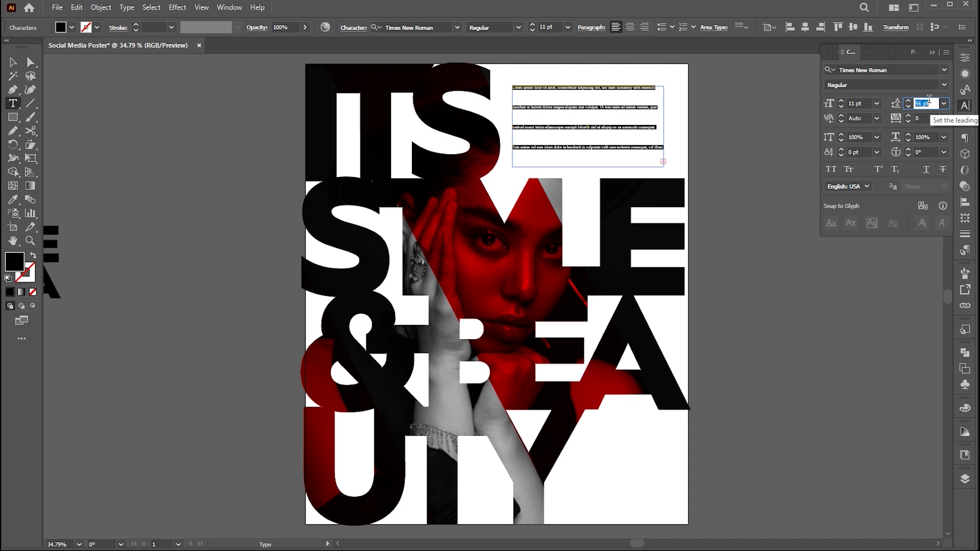
scroll(933, 103, "down", 10)
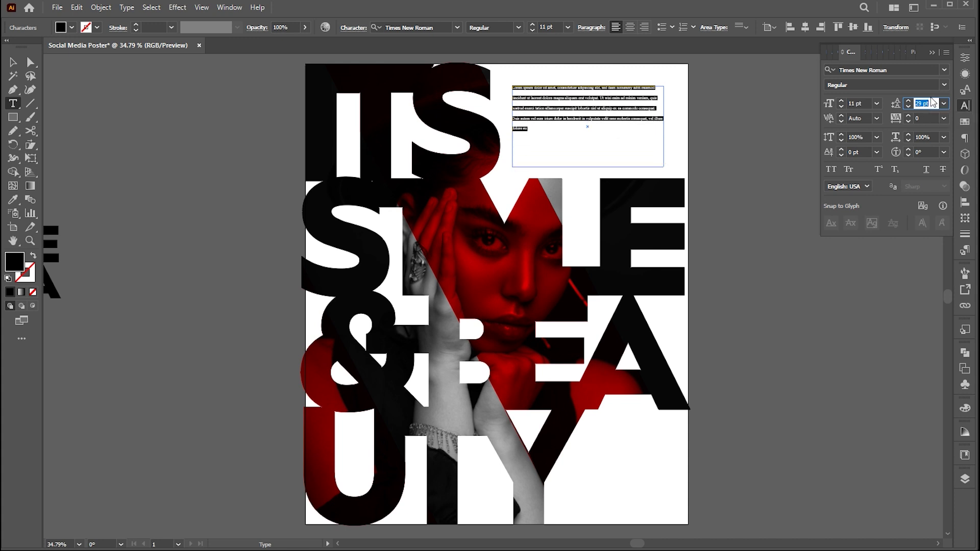
scroll(932, 102, "down", 10)
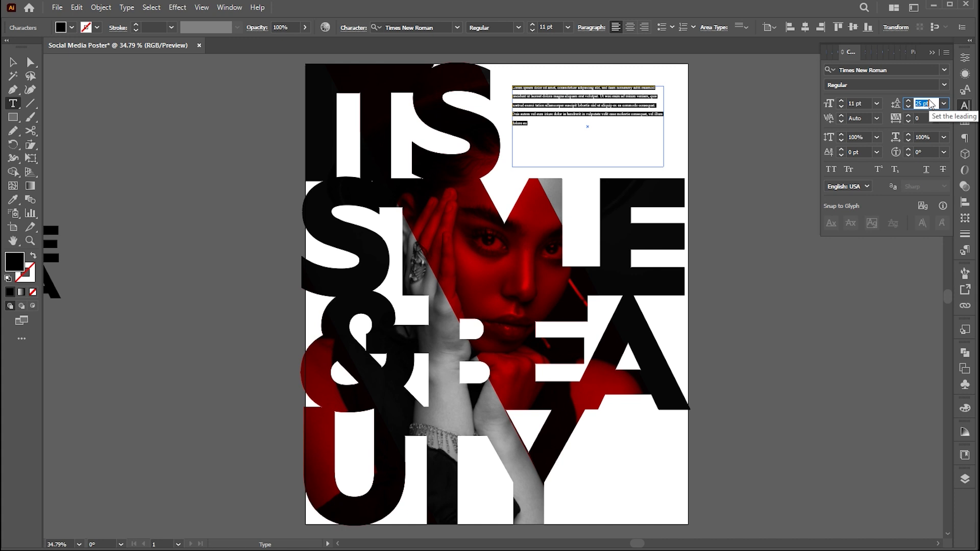
scroll(932, 105, "down", 1)
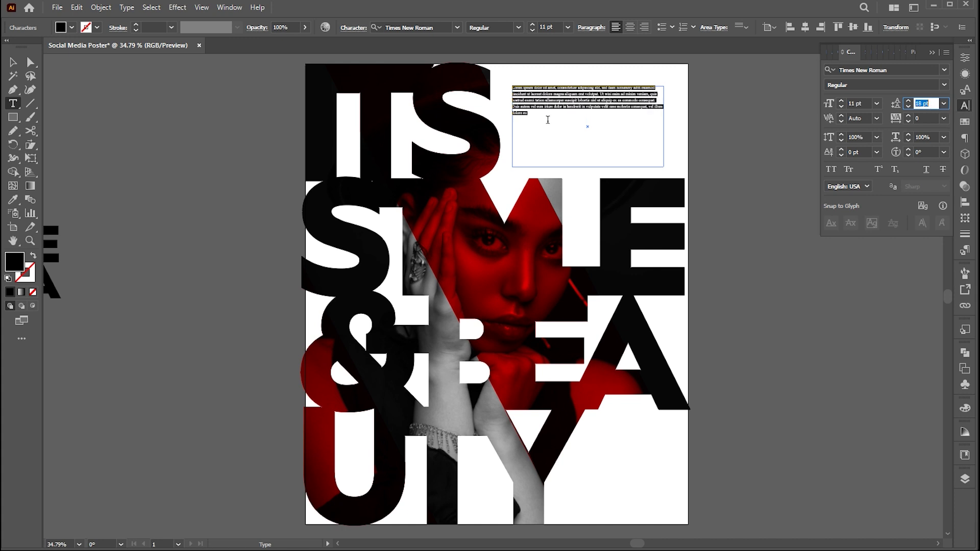
scroll(550, 29, "up", 1)
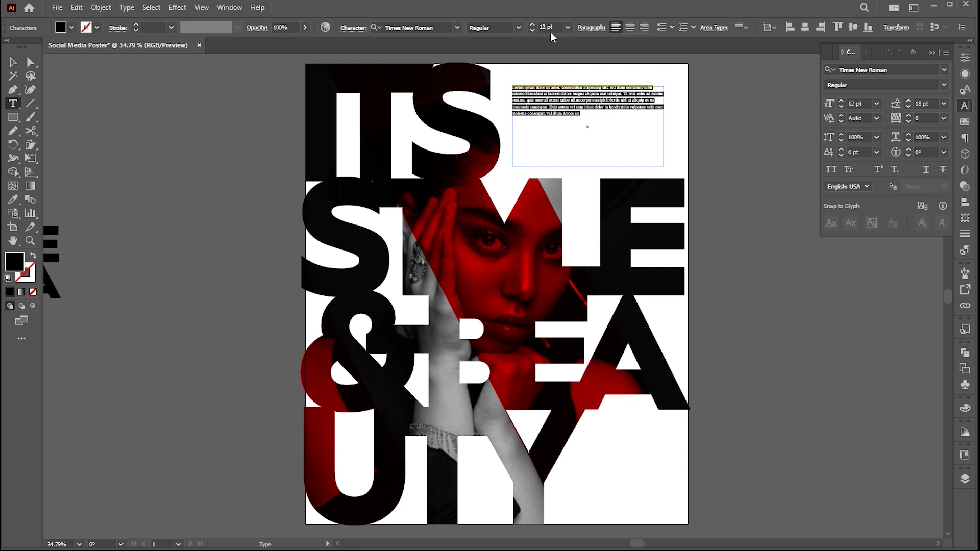
- Add a second "Lorem ipsum" paragraph to the text block, separated from the first by a blank line
left_click(645, 141)
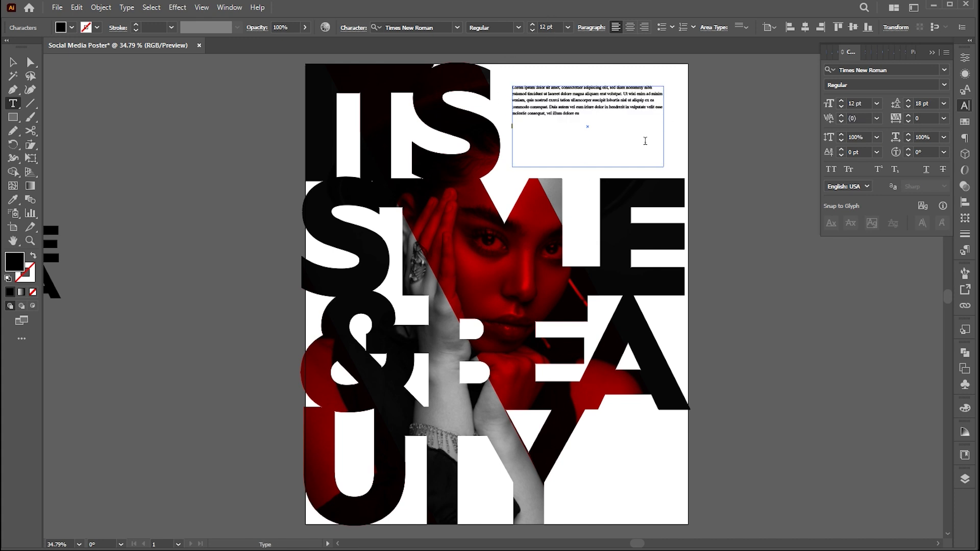
type("Lorem ipsum dolor sit amet, consectetuer adipiscing elit, sed diam nonummy nibh euismod tincidunt ut laoreet dolore magna aliquam erat volutpat. Ut wisi enim ad minim veniam, quis nostrud exerci tation ullamcorper suscipit lobortis nisl ut aliquip ex ea commodo consequat. Duis autem vel eum iriure dolor in hendrerit in vulputate velit esse molestie consequat, vel illum dolore eu")
key("BackSpace")
key("Return")
left_click(17, 61)
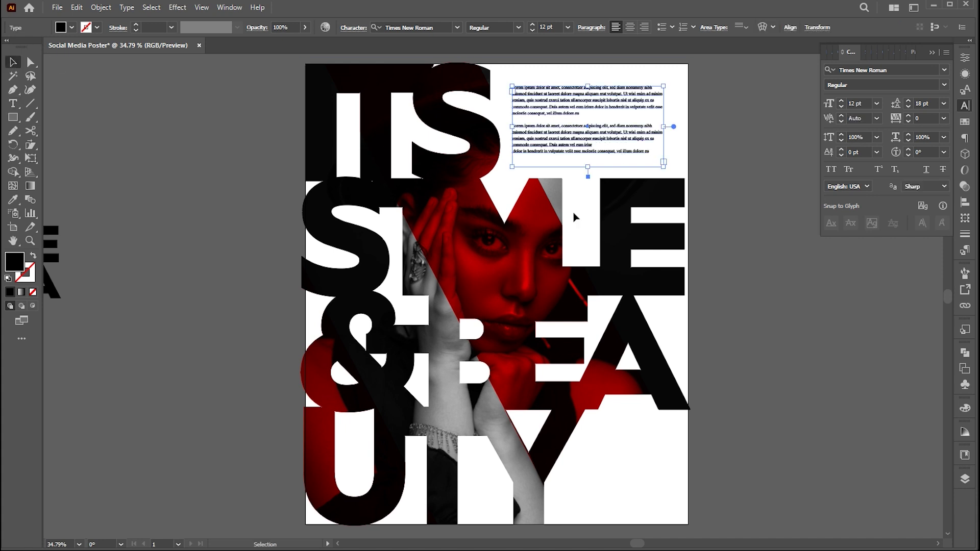
- Adjust the text block's frame and position, and append "consequat, vel illum dolore eu" to its last paragraph
left_click_drag(588, 167, 568, 142)
left_click_drag(657, 126, 664, 126)
double_click(655, 142)
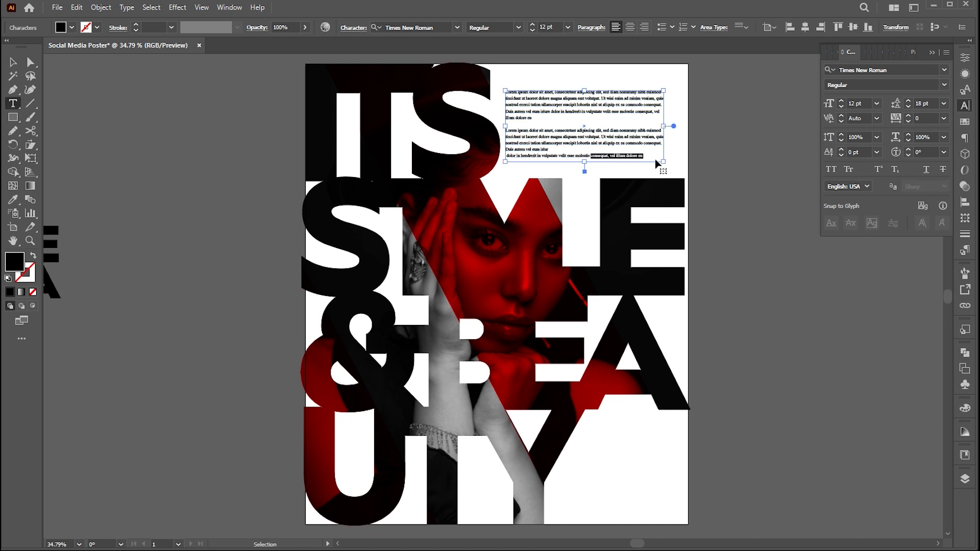
type("consequat, vel illum dolore eu")
left_click(13, 62)
mouse_move(584, 161)
left_mouse_down()
mouse_move(585, 172)
mouse_move(585, 153)
left_mouse_up()
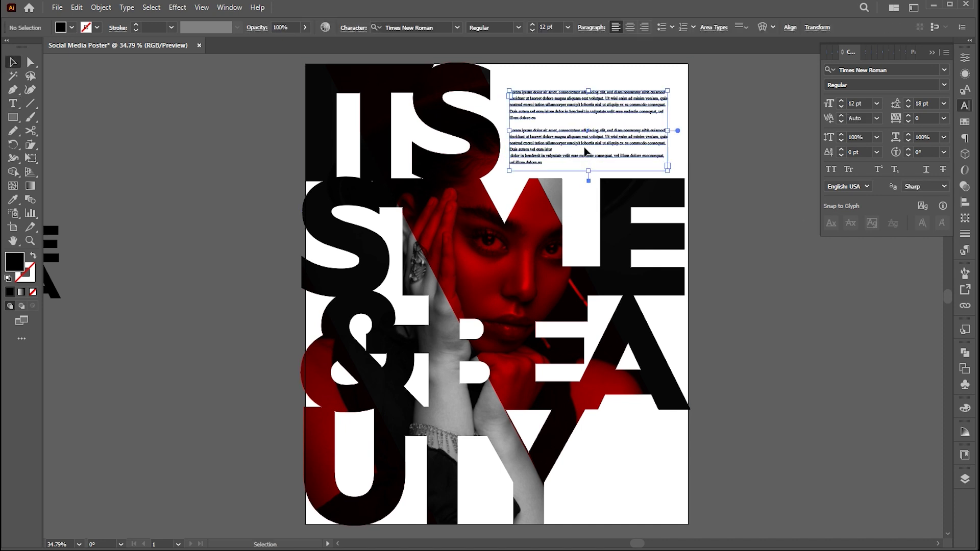
left_click(738, 180)
- Duplicate the text block into the white area below the "A" and slant its frame's left edge along the "Y"
left_click_drag(694, 165, 684, 131)
left_click_drag(572, 77, 650, 407)
left_click(30, 62)
left_click_drag(577, 468, 541, 468)
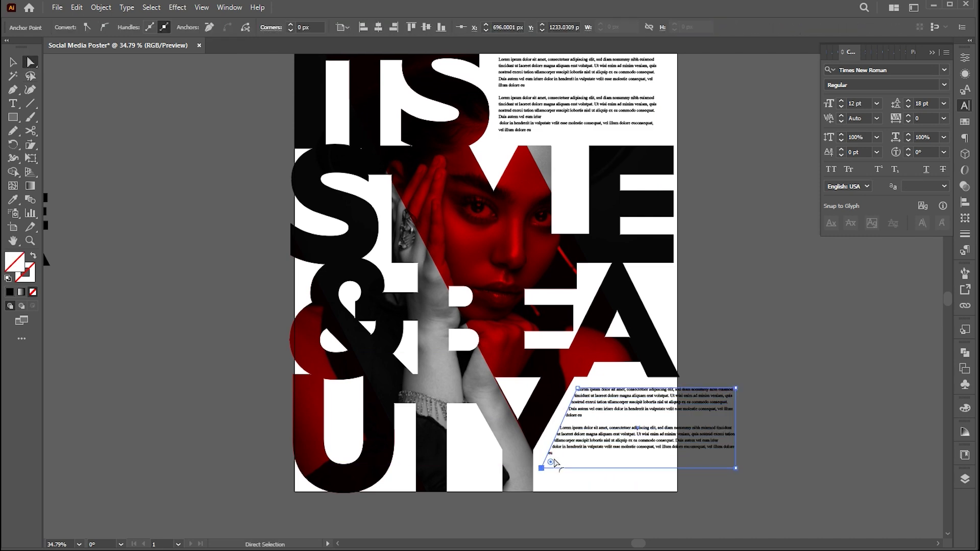
- Delete everything after "Lorem ipsum dolor sit amet," in the second paragraph of the slanted text block
key("t")
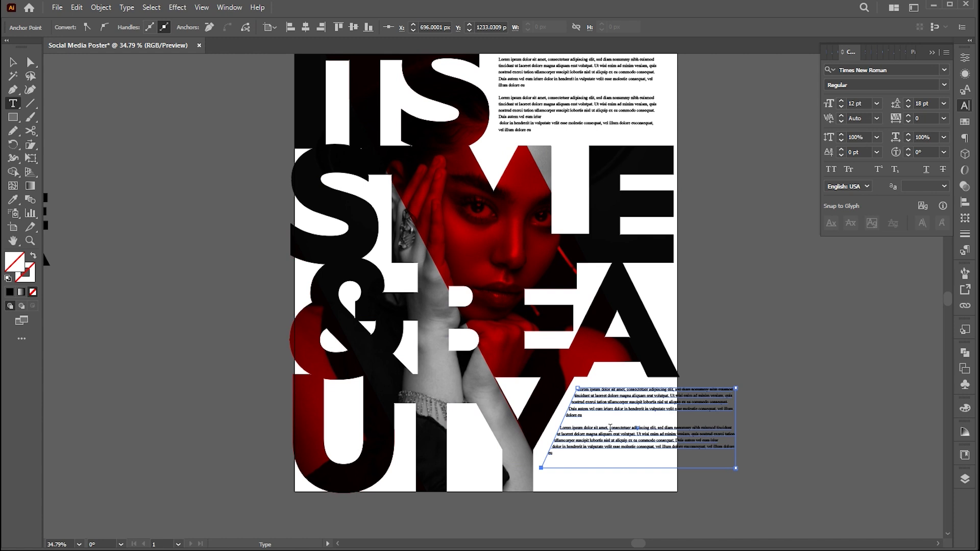
left_click_drag(610, 427, 726, 459)
key("Delete")
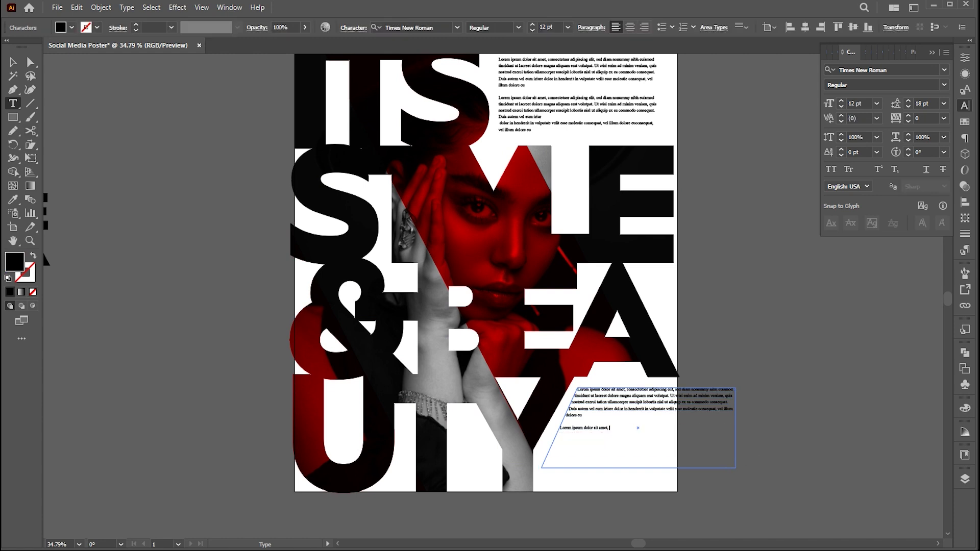
- Narrow the slanted text frame to fit inside the artboard's right edge and raise its bottom edge slightly
left_click(14, 62)
key("a")
left_click(735, 432)
left_click_drag(737, 435, 664, 438)
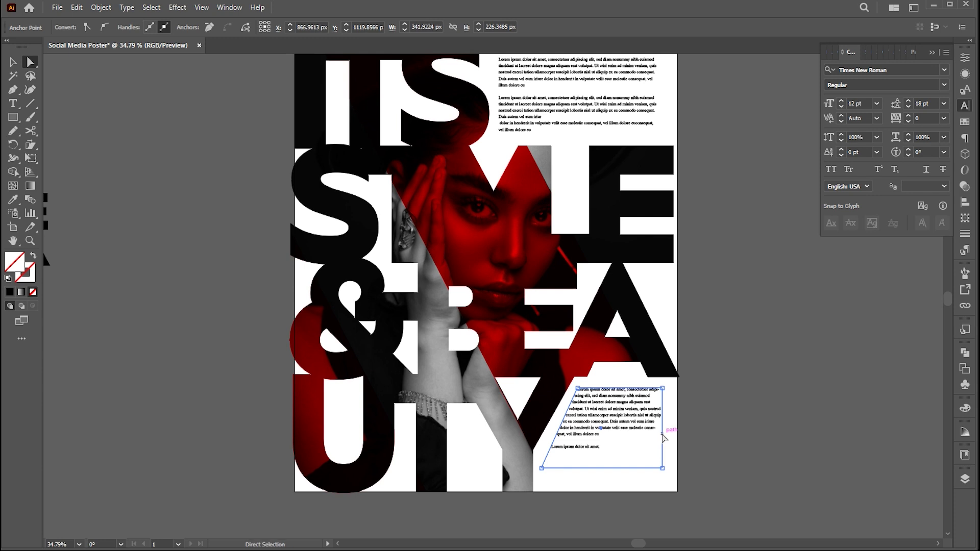
key("v")
left_click_drag(602, 468, 548, 447)
- Remove the leftover second paragraph from the slanted text block and start a new paragraph at "Duis autem", separated by a blank line
key("t")
key("BackSpace")
key("BackSpace")
key("BackSpace")
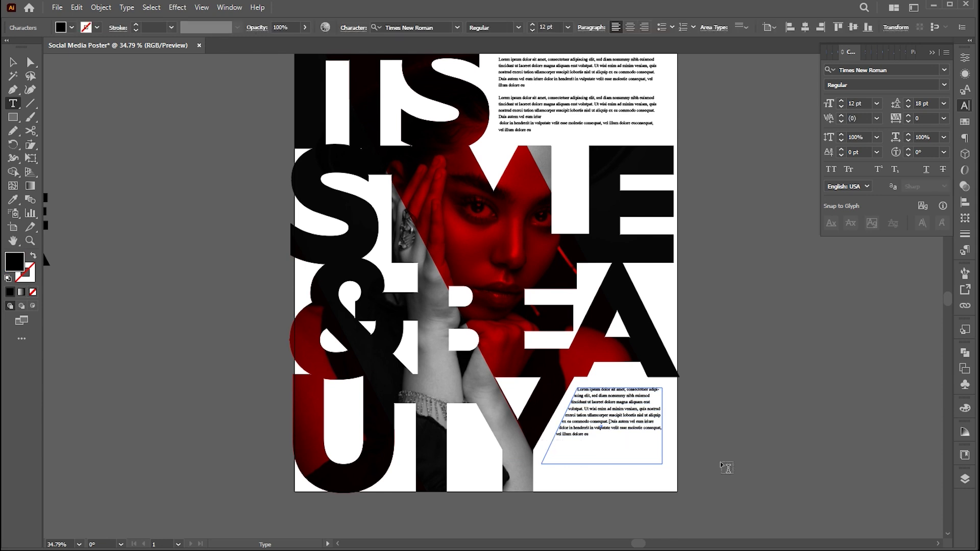
key("Return")
key("Return")
key("Escape")
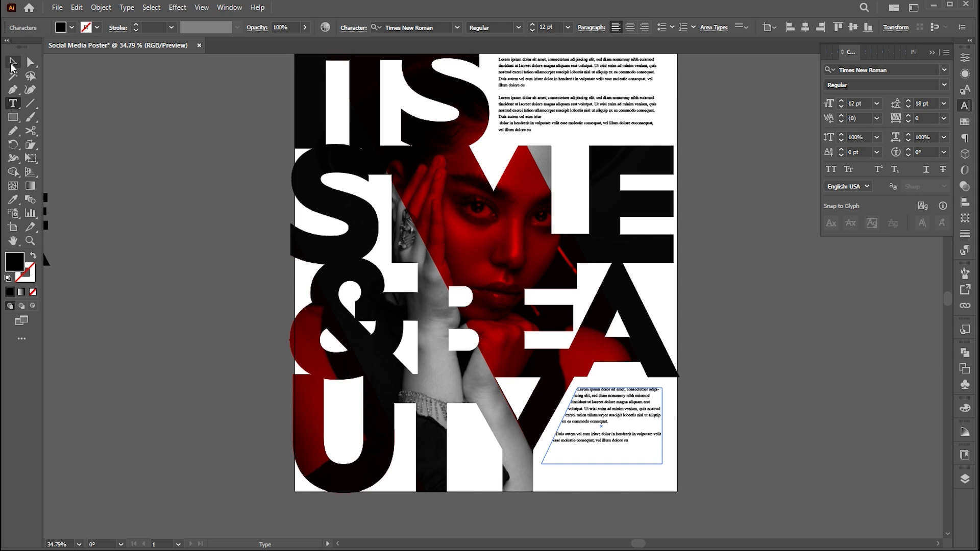
left_click(746, 448)
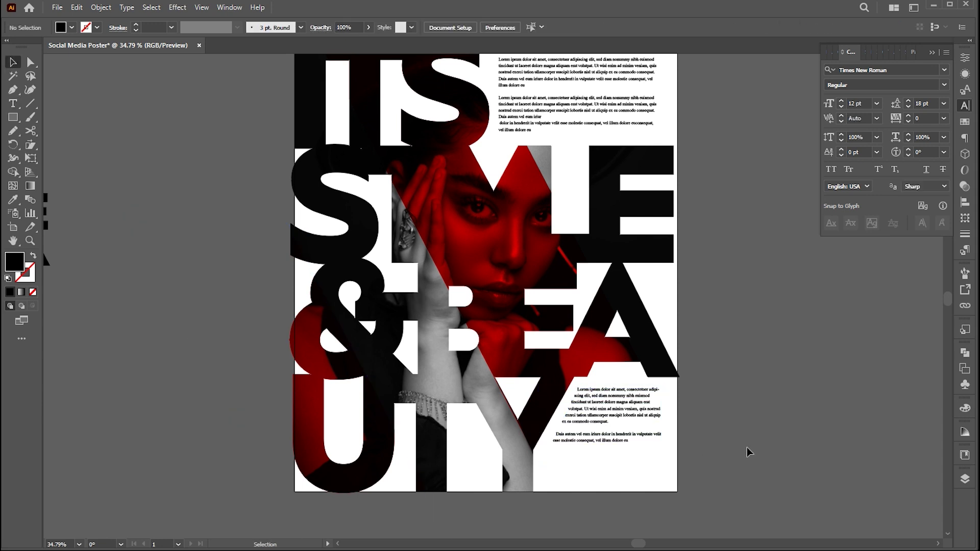
- Shift the bottom-left corner of the slanted text frame slightly outward to refine its diagonal edge
left_click(612, 416)
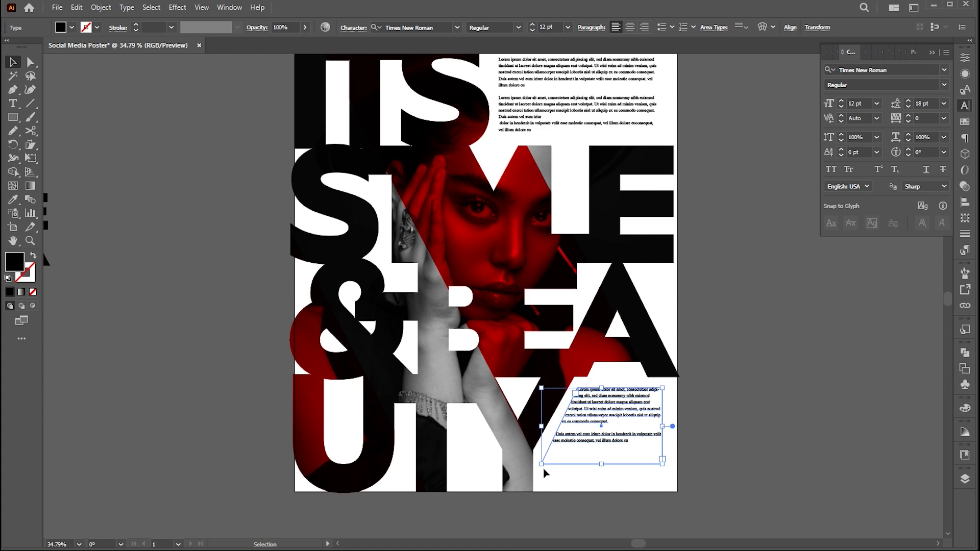
key("a")
left_click_drag(541, 464, 537, 463)
key("v")
left_click(826, 409)
left_click_drag(787, 367, 793, 396)
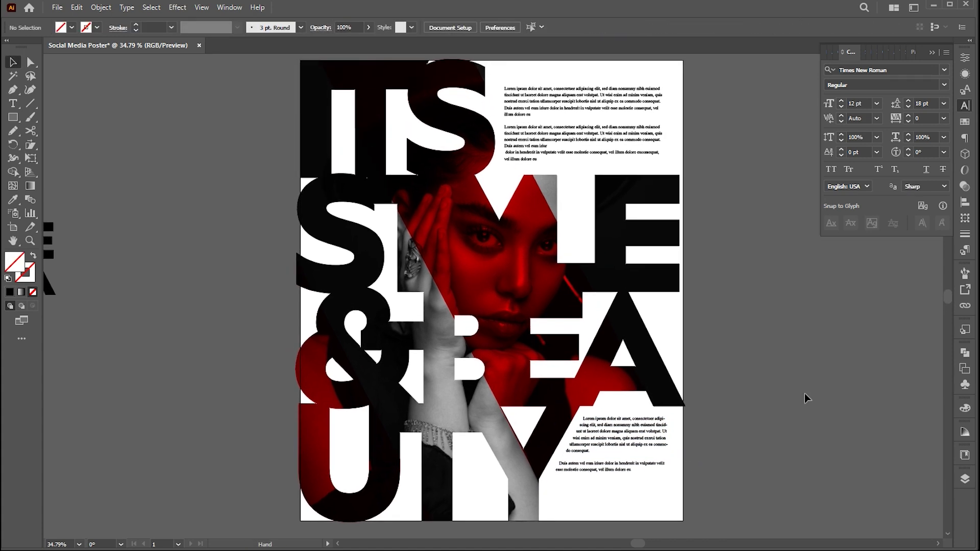
- Create a two-line point text reading "BEA" over "UTY" at 41 pt in the empty area beside the artboard
key("t")
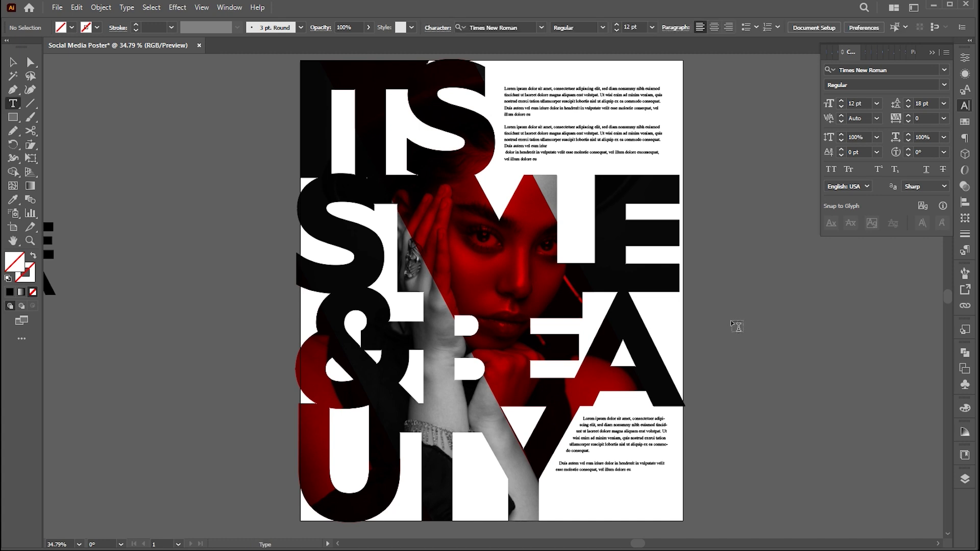
left_click(727, 294)
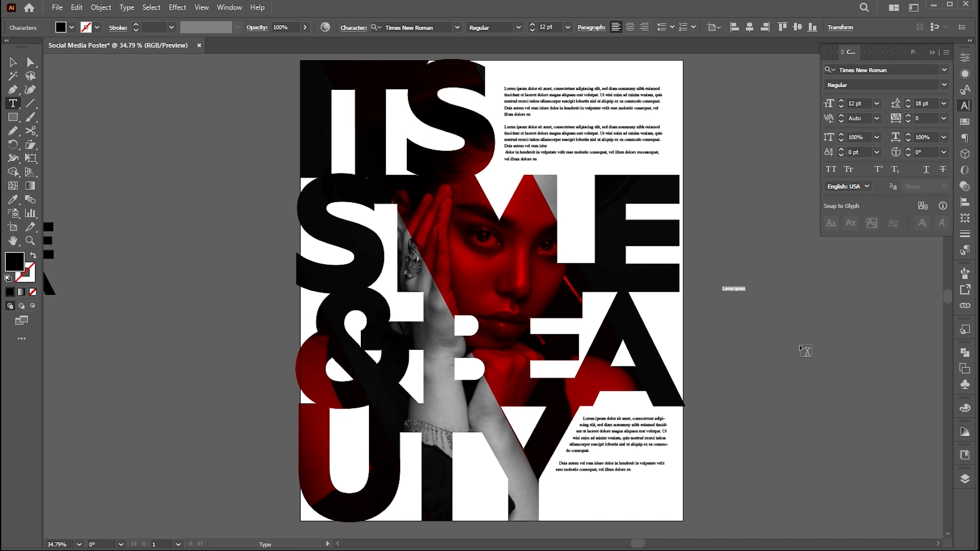
scroll(550, 26, "up", 20)
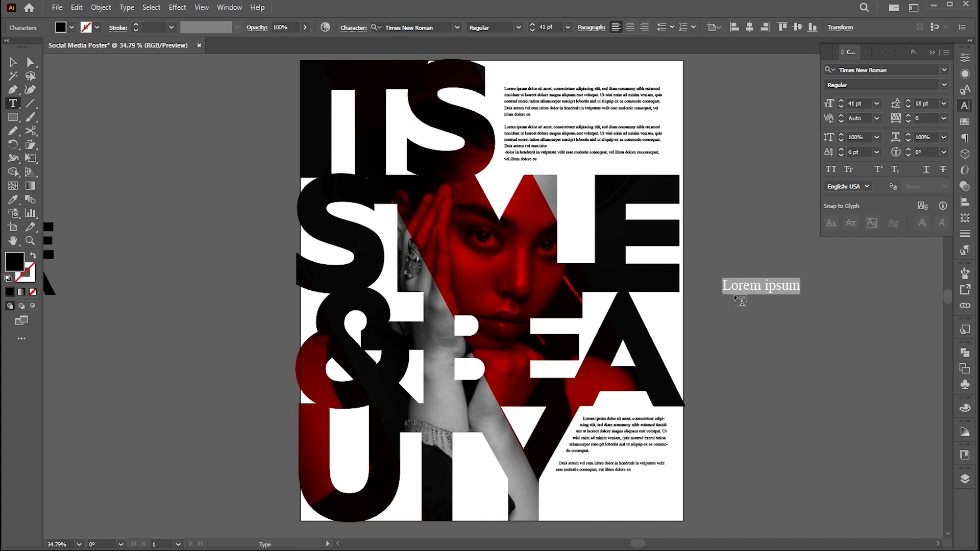
type("BEA")
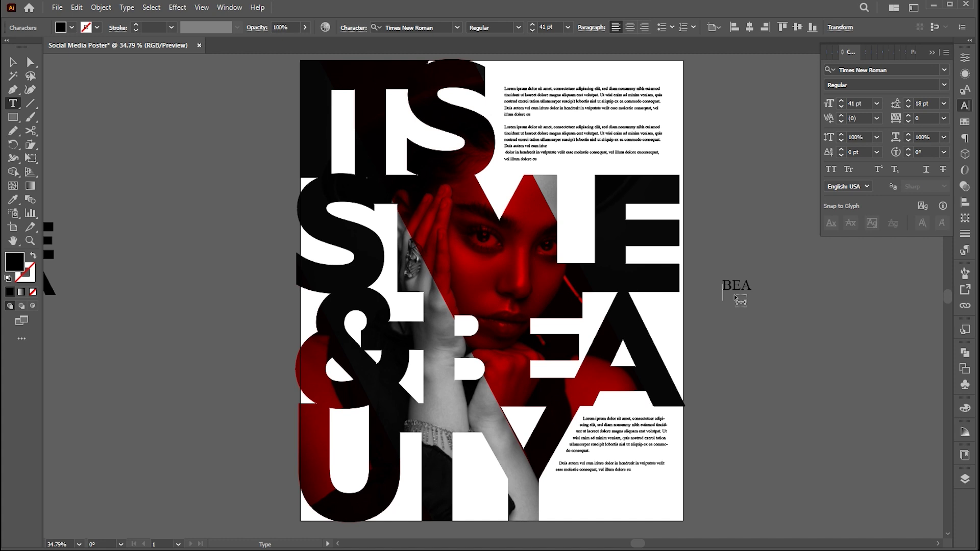
key("Escape")
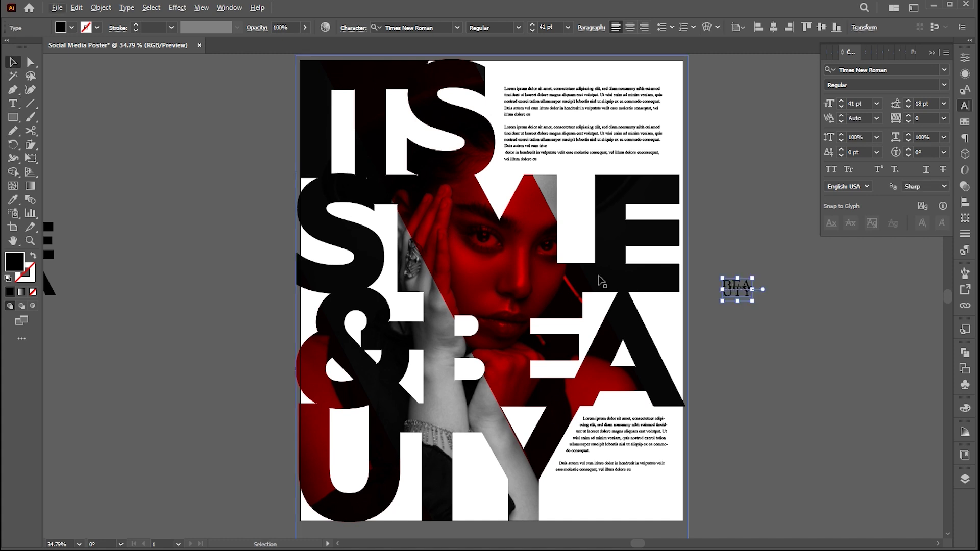
- Set the "BEA UTY" text in Helvetica* Extended Bold and open up its leading to 41 pt
left_click(935, 104)
scroll(935, 103, "up", 15)
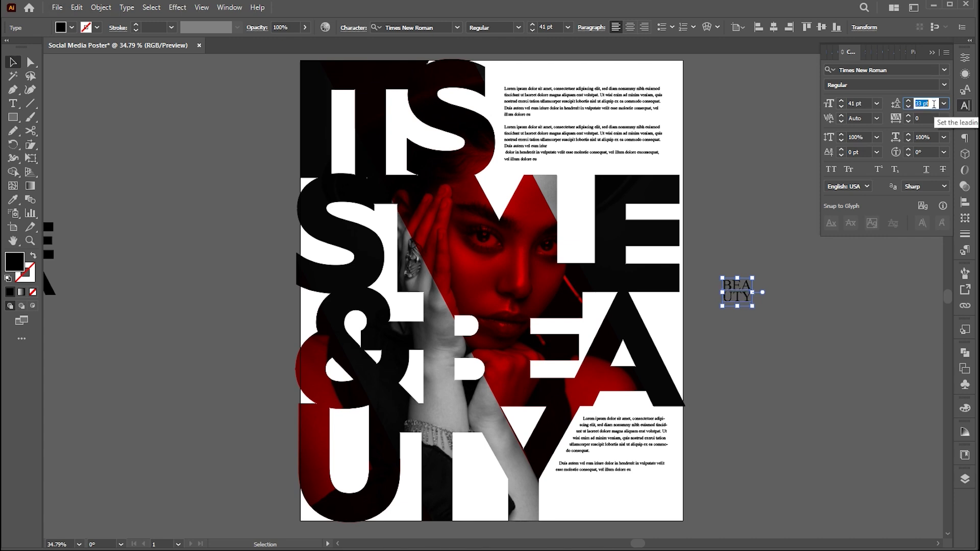
left_click(407, 28)
type("helve")
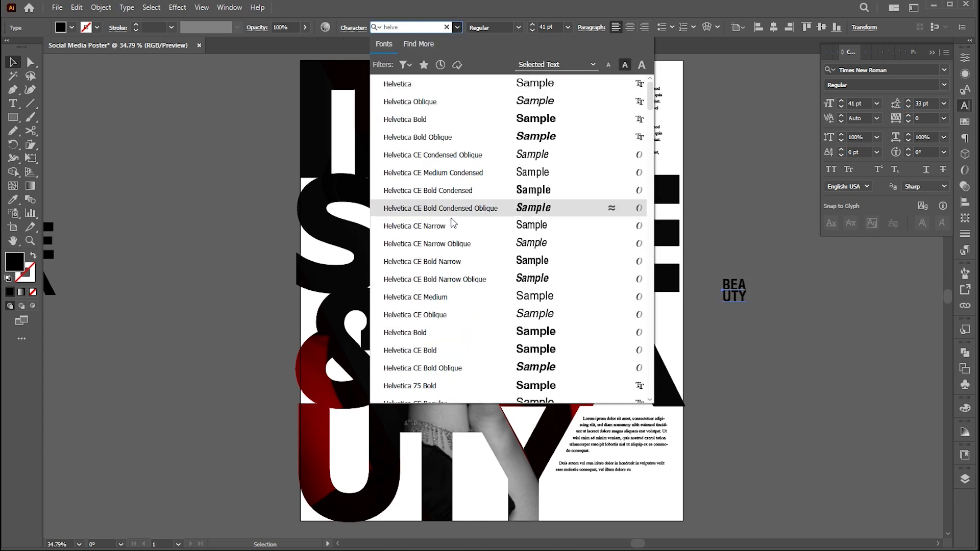
scroll(452, 223, "down", 10)
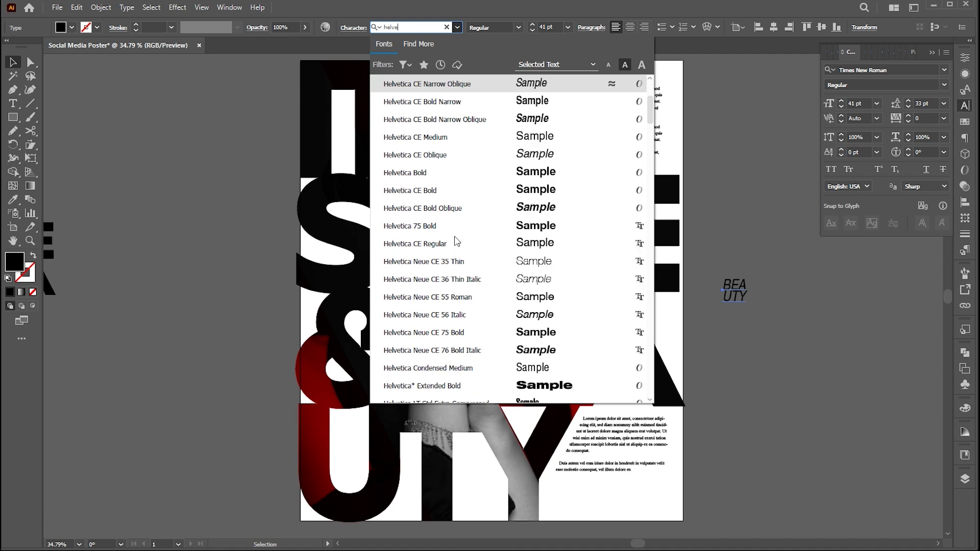
left_click(543, 177)
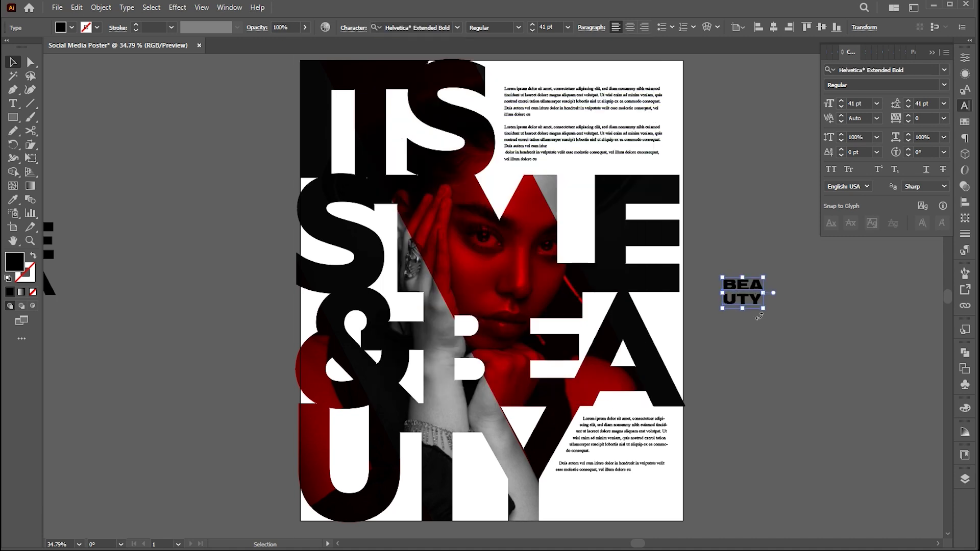
- Add a comma after "UTY" and scale the text up to about 59.5 pt
double_click(756, 297)
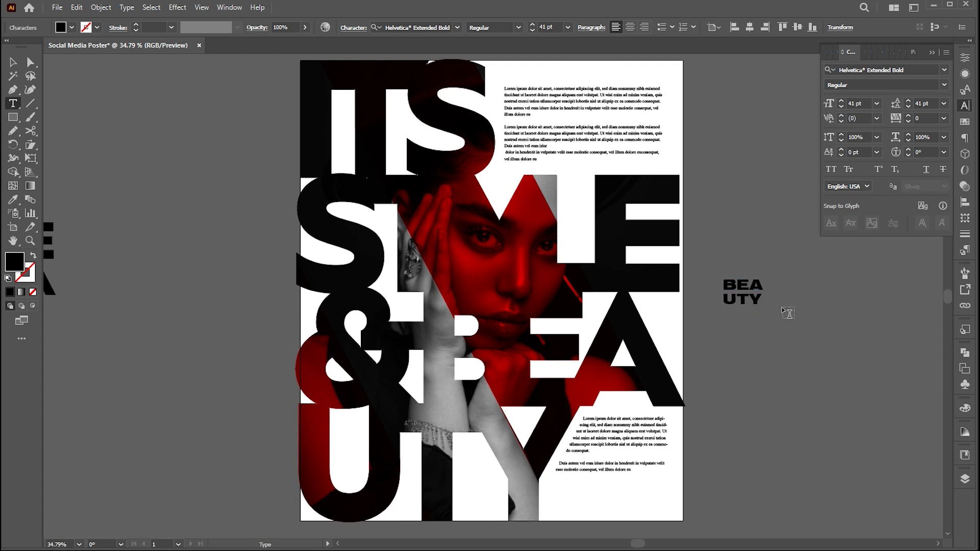
type(",")
left_click(10, 62)
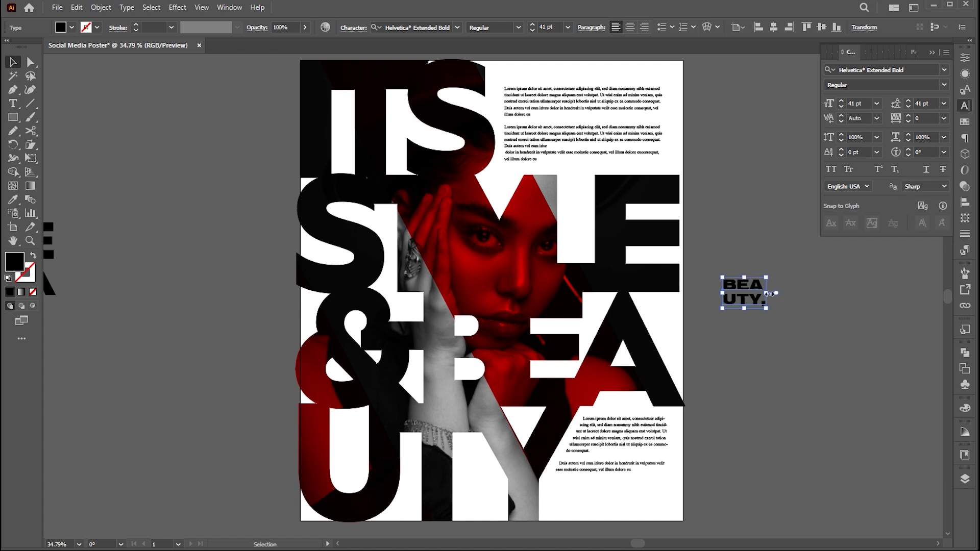
mouse_move(767, 309)
left_mouse_down()
mouse_move(780, 316)
mouse_move(770, 312)
left_mouse_up()
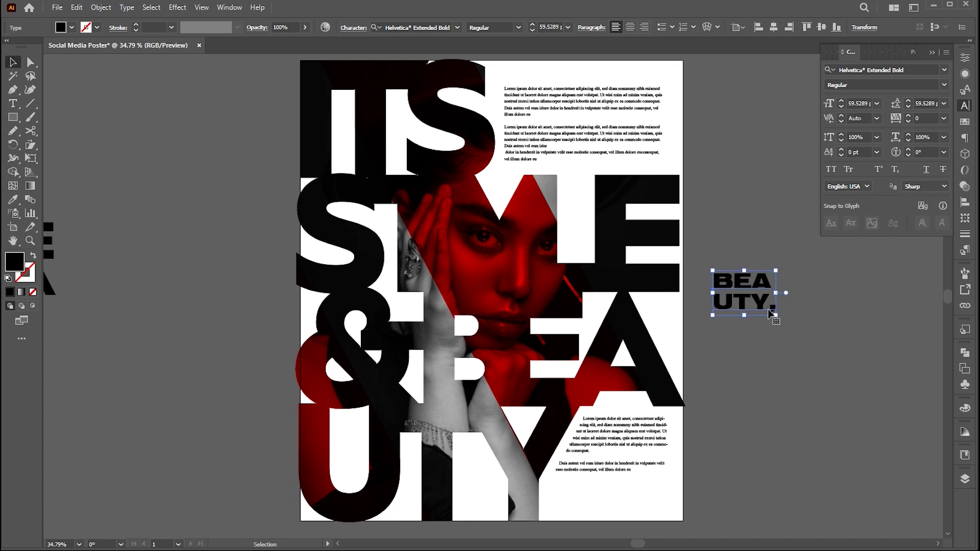
- Change the "BEA UTY," text fill to a very light neutral gray with 95% brightness
double_click(15, 261)
left_click(653, 109)
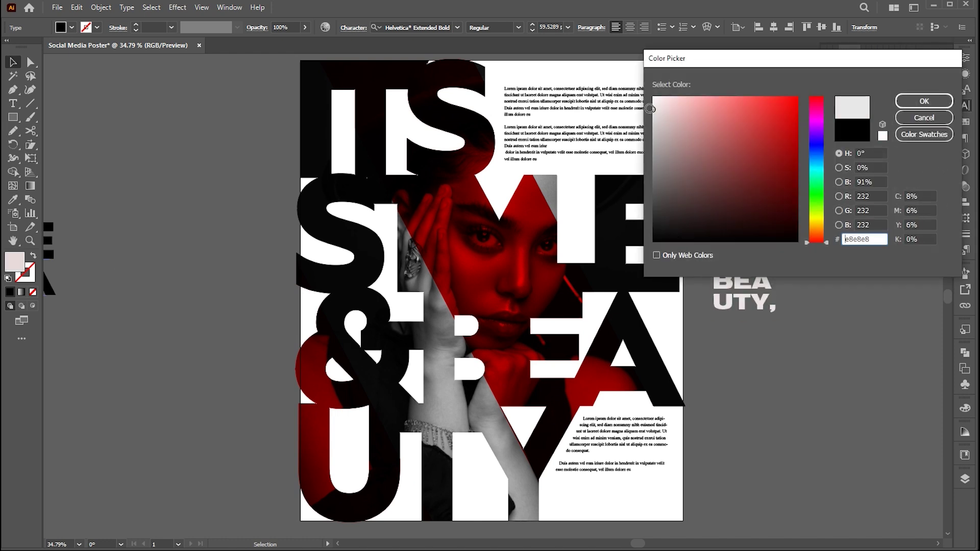
left_click_drag(648, 109, 648, 106)
left_click_drag(873, 182, 836, 181)
type("95")
key("Return")
- Place the "BEA UTY," text on the red-tinted cheek beside the nose and scale it to about 40 pt
left_click_drag(753, 306, 505, 258)
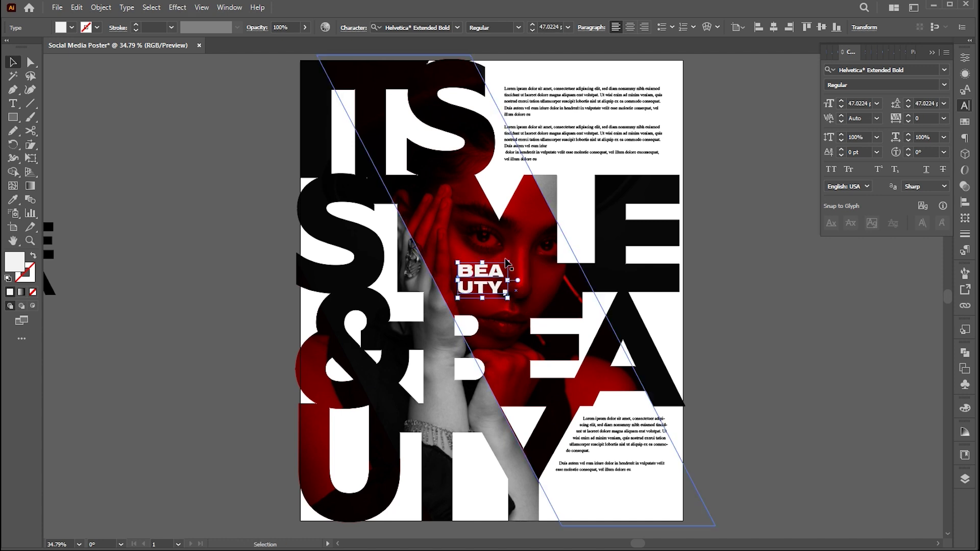
left_click_drag(512, 298, 575, 317)
left_click(696, 344)
- Draw a light gray horizontal bar just below the "BEA UTY," text, slightly wider than the lettering
key("z")
key("m")
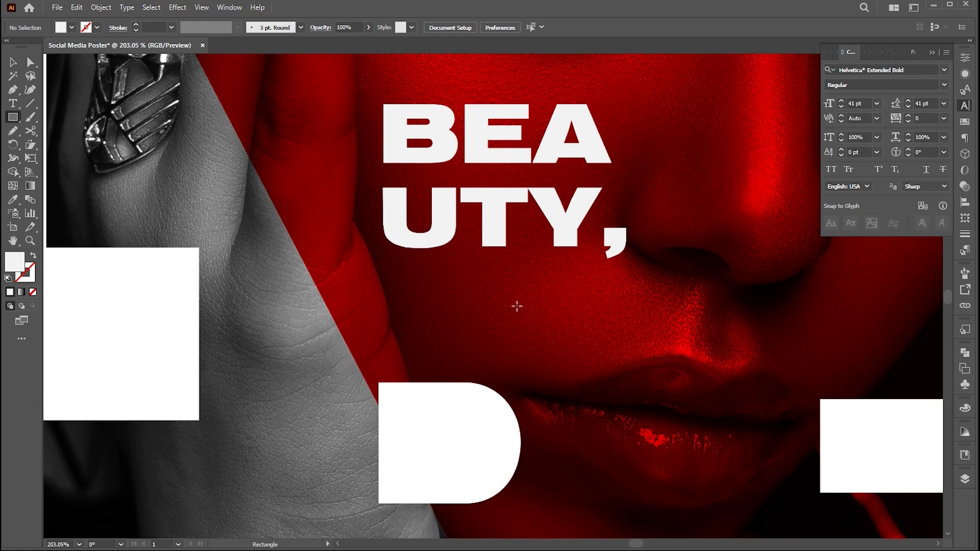
mouse_move(388, 268)
left_mouse_down()
mouse_move(704, 313)
mouse_move(700, 329)
mouse_move(682, 330)
mouse_move(688, 322)
left_mouse_up()
key("v")
- Duplicate the "BEA UTY," text below the light bar and replace its content with "08-26-2024"
left_click_drag(589, 232, 593, 443)
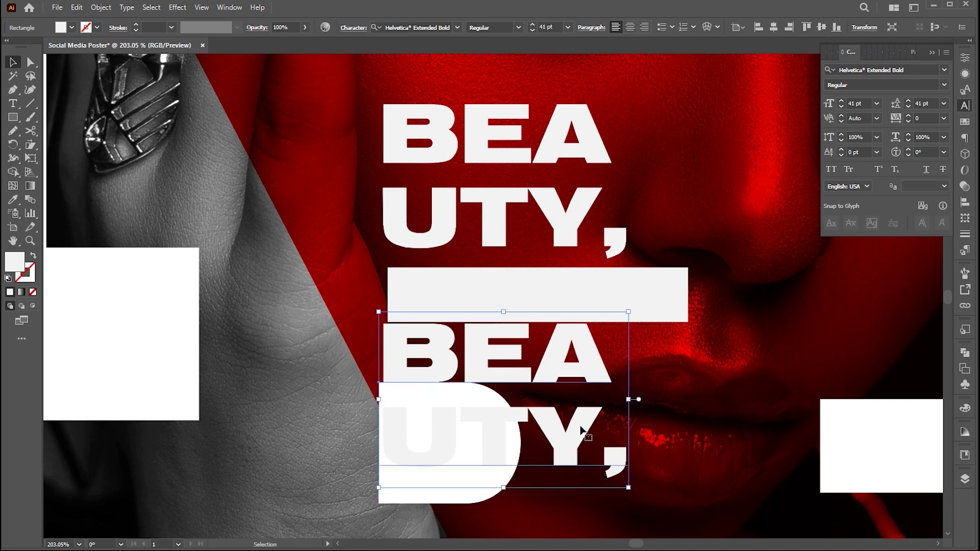
key("Return")
key("ctrl+a")
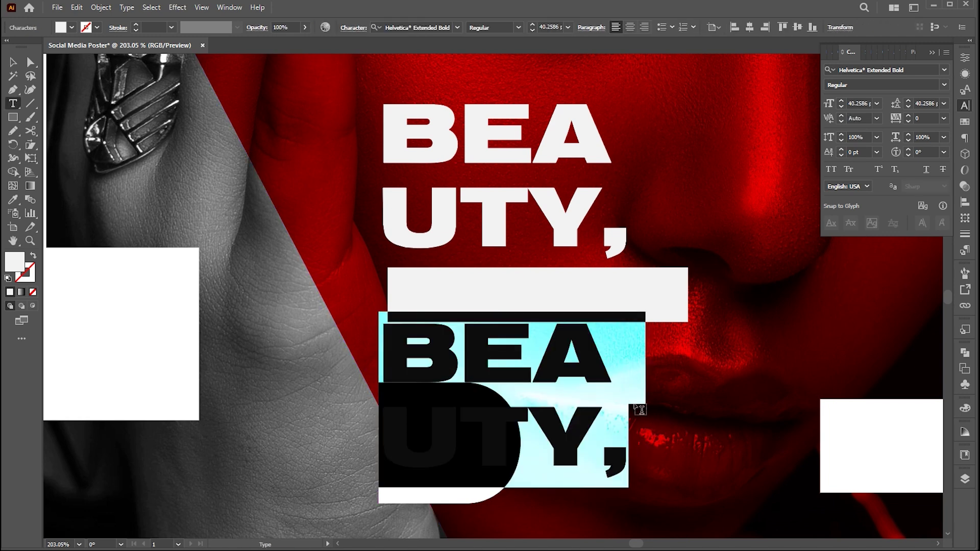
type("08-")
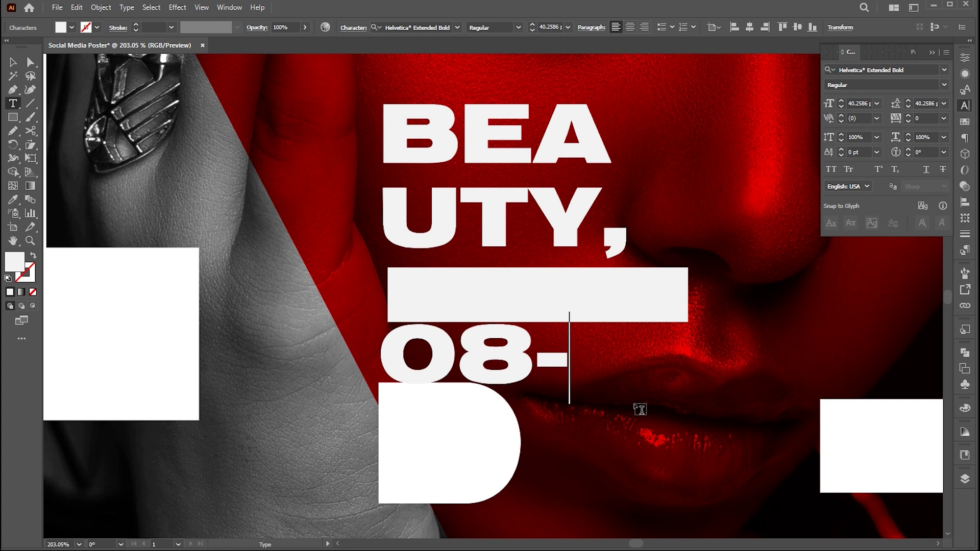
type("26")
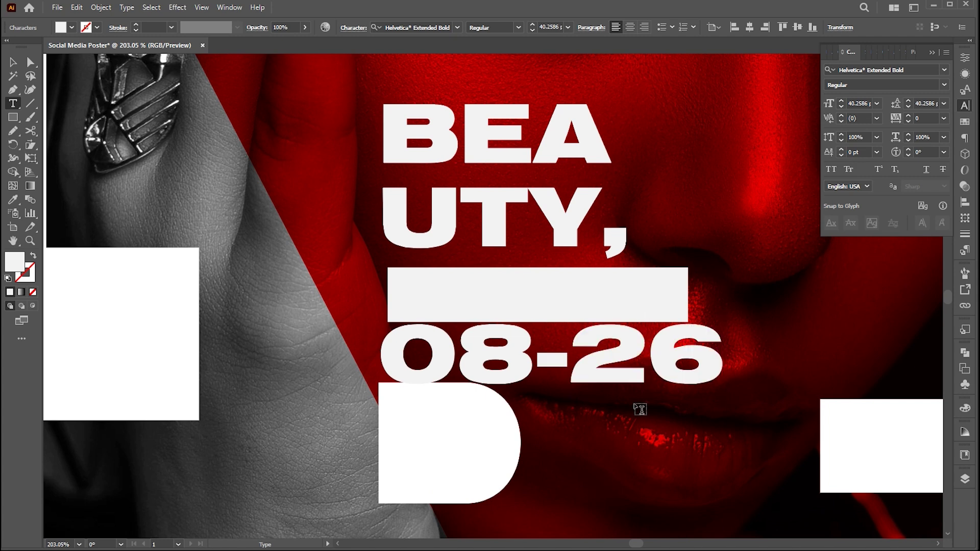
type("-202")
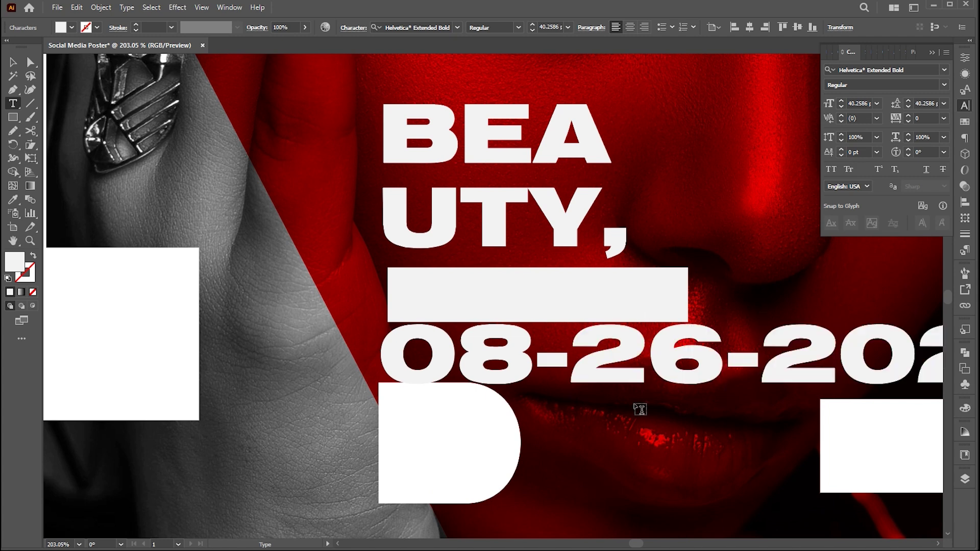
left_click(13, 61)
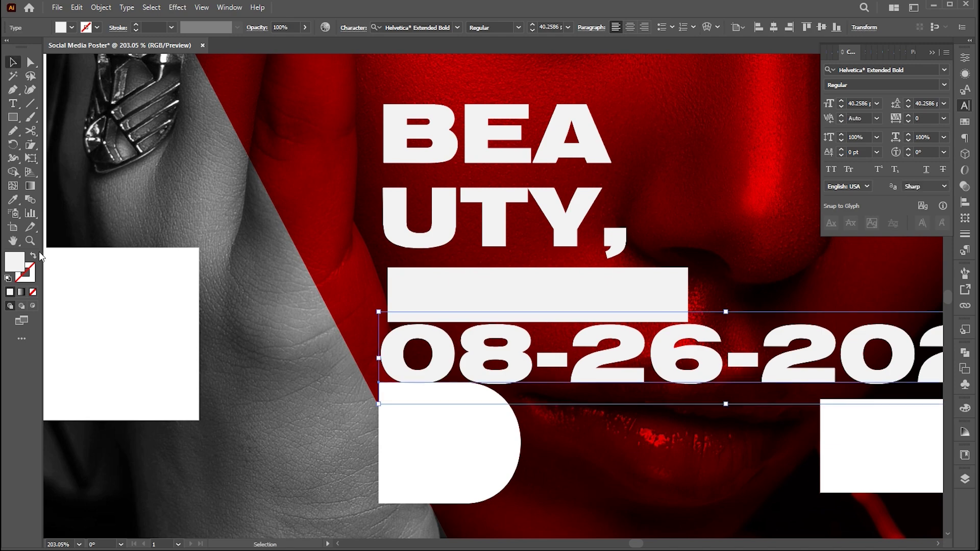
- Change the fill of the date text to black (000000)
double_click(18, 269)
left_click_drag(704, 200, 652, 245)
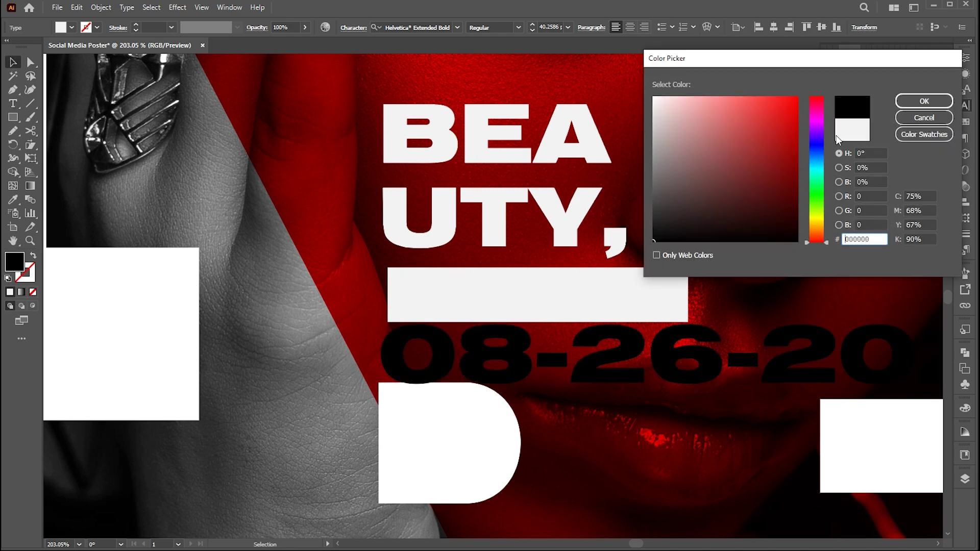
left_click(920, 102)
- Scale the date text to about 16.5 pt inside the light bar and reduce the bar's height around it
left_click_drag(383, 311, 602, 346)
left_click_drag(738, 364, 537, 298)
mouse_move(643, 295)
left_mouse_down()
mouse_move(686, 289)
mouse_move(658, 291)
left_mouse_up()
left_click(653, 316)
left_click_drag(539, 322, 539, 313)
- Duplicate the date text directly below the bar and change the copy to "05:00 PM"
left_click_drag(560, 305, 560, 328)
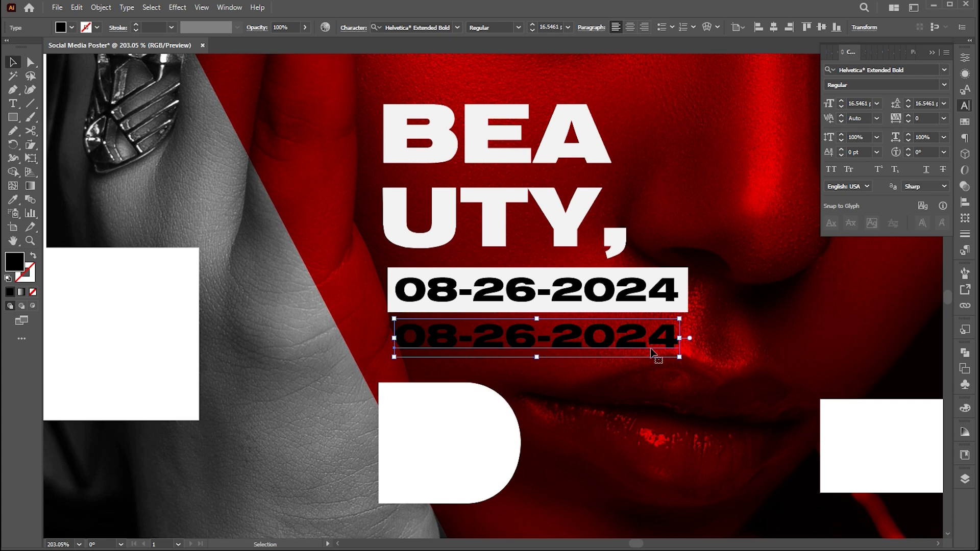
triple_click(655, 347)
type("0")
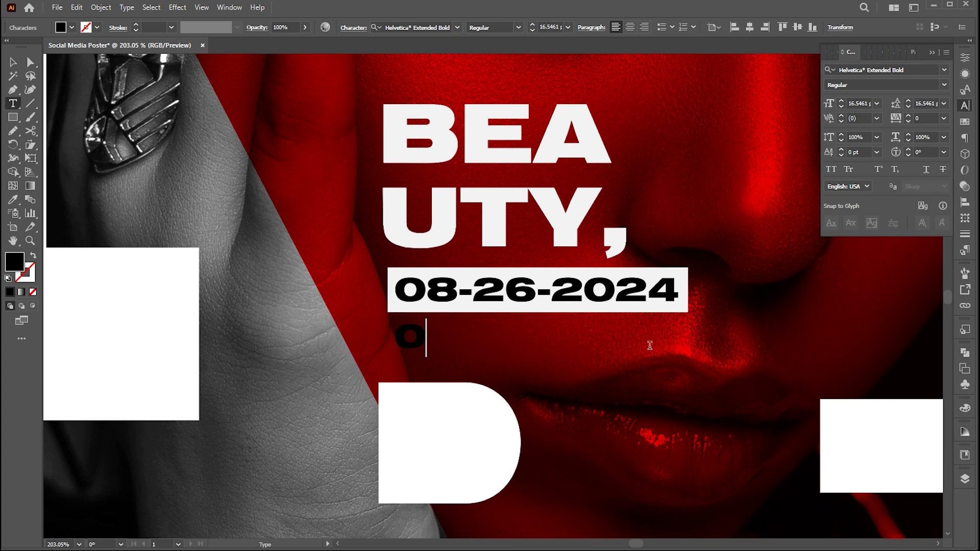
type("5:00 P")
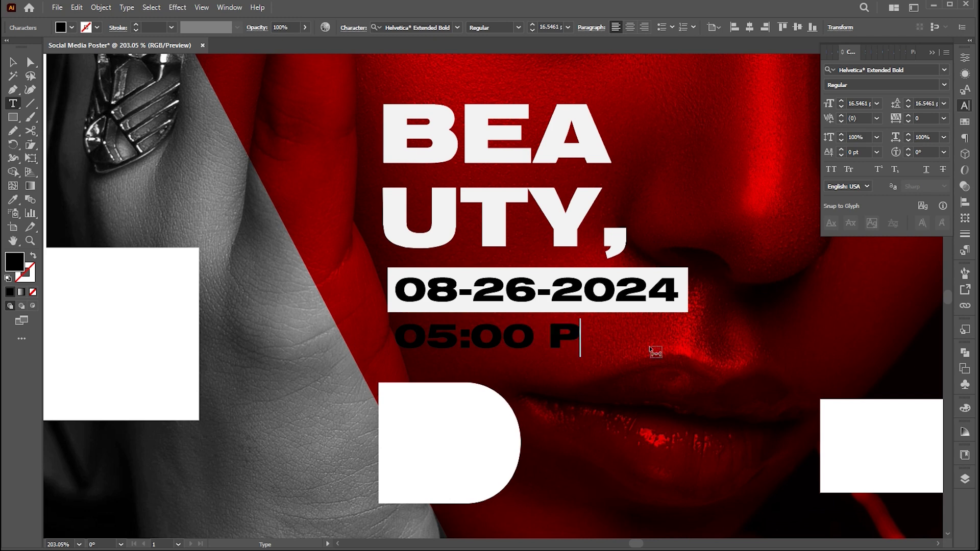
type("M")
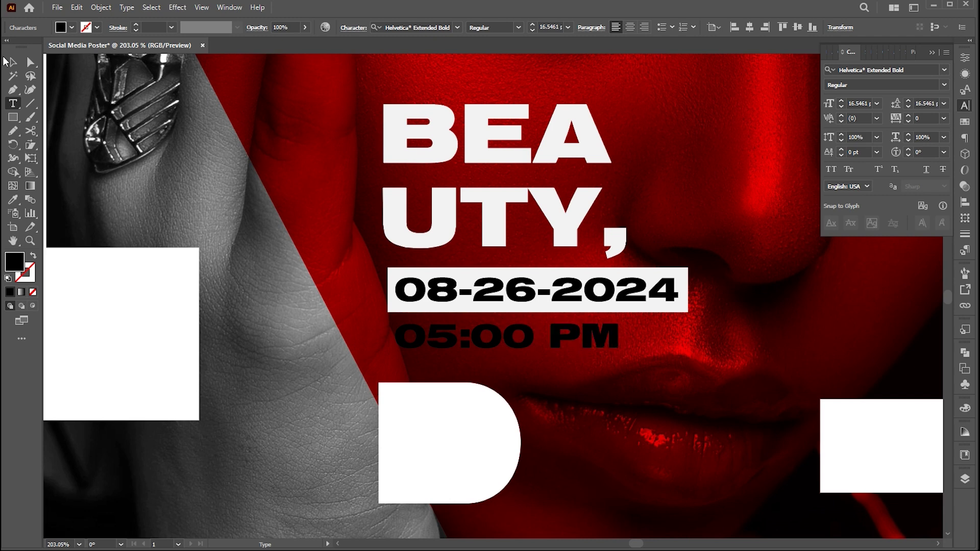
key("Escape")
- Sample the heading's light gray for the "05:00 PM" text and shrink it below the date bar
key("i")
left_click(542, 206)
key("v")
left_click_drag(621, 357, 569, 349)
- Add a new text reading "Black" above the "BEA UTY," heading on the portrait
key("z")
left_click_drag(479, 321, 220, 307)
left_click_drag(538, 313, 523, 333)
key("v")
left_click(792, 364)
left_click_drag(806, 347, 811, 364)
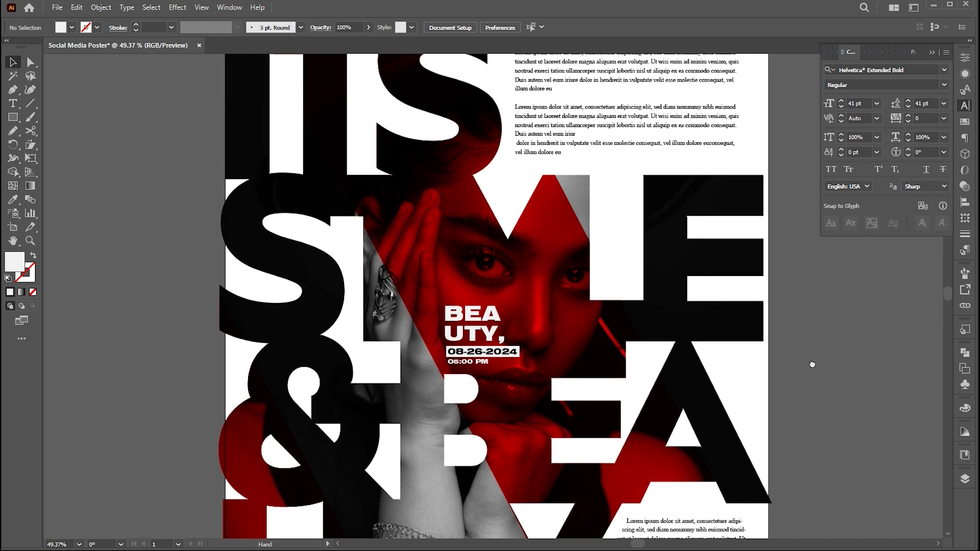
key("t")
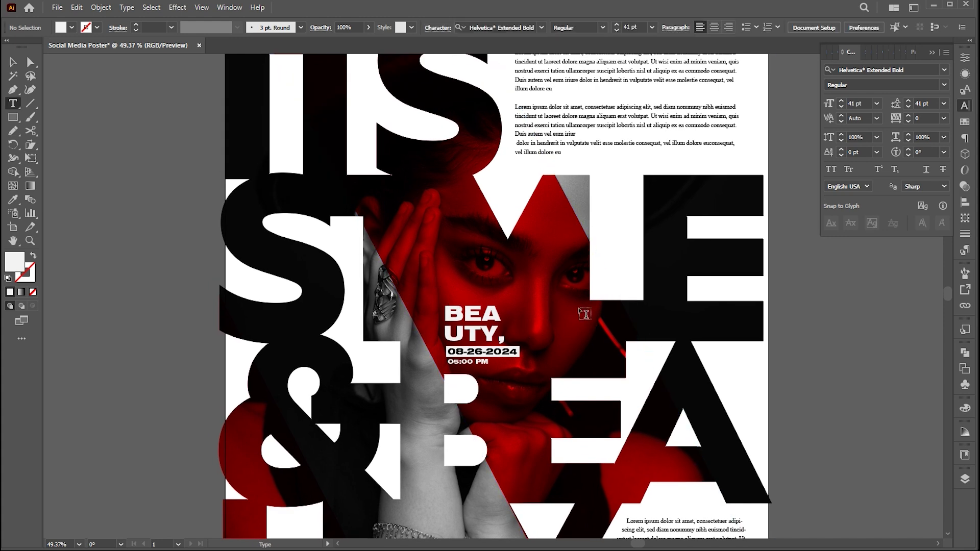
left_click(435, 274)
type("Black")
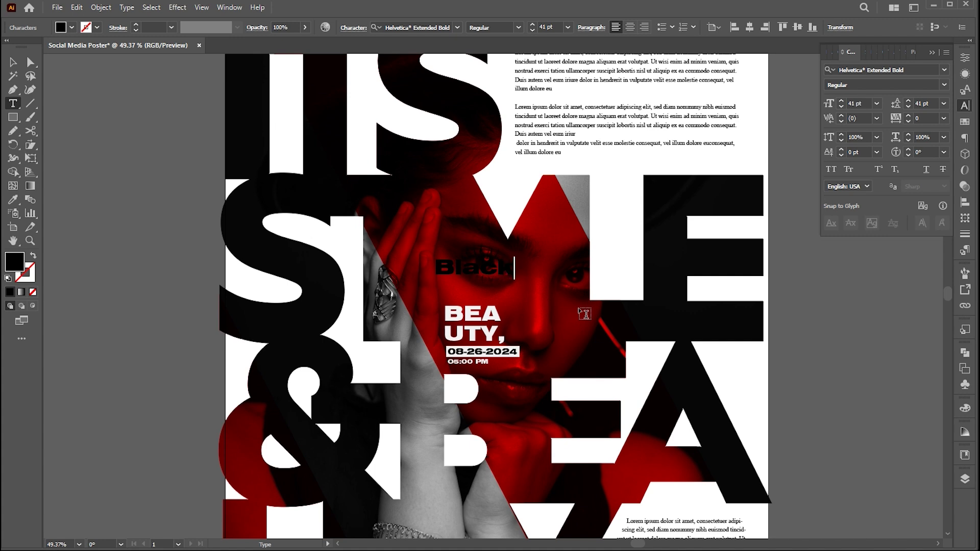
- Match the "Black" text to the heading's light gray and set its font to Creattion Demo
left_click(13, 62)
key("i")
left_click(469, 315)
key("v")
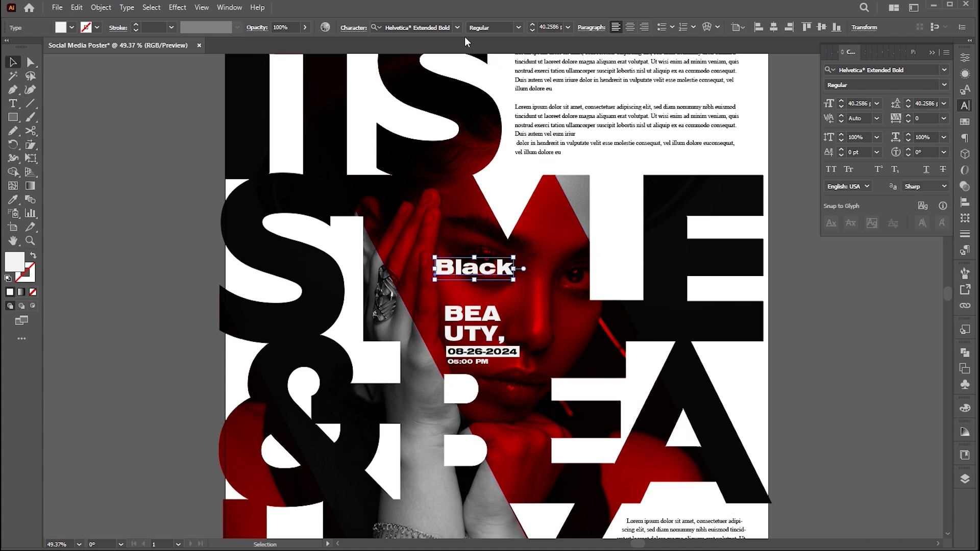
left_click(458, 28)
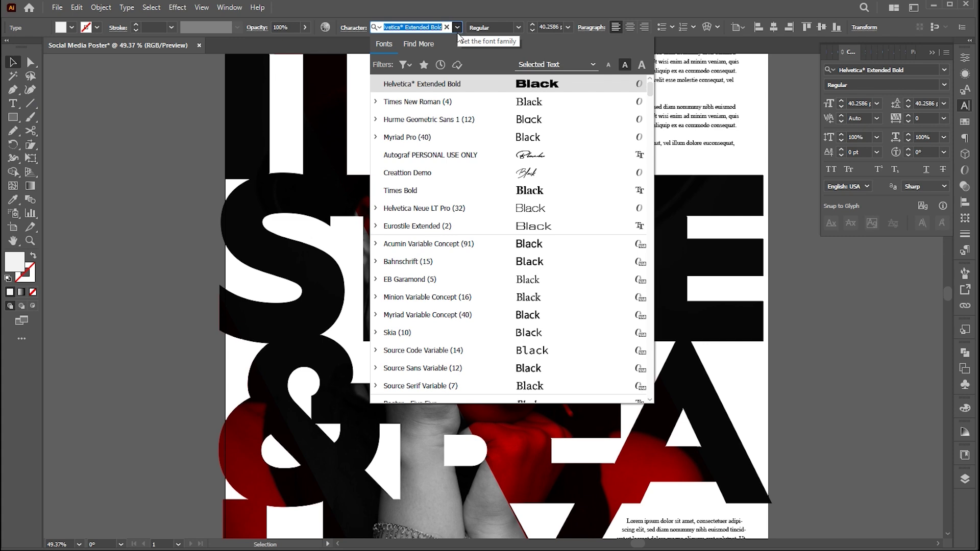
left_click(449, 173)
- Enlarge the "Black" script text to about 48 pt and position it just above the start of "BEA"
key("z")
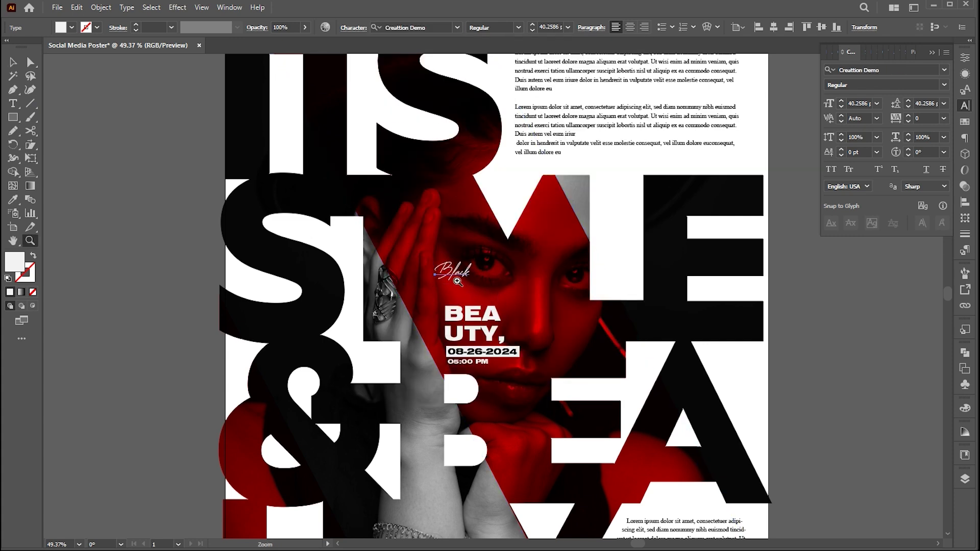
left_click_drag(457, 281, 586, 293)
key("v")
left_click_drag(467, 258, 443, 324)
left_click_drag(477, 292, 486, 284)
left_click_drag(469, 309, 468, 312)
key("z")
left_click_drag(458, 257, 378, 239)
key("v")
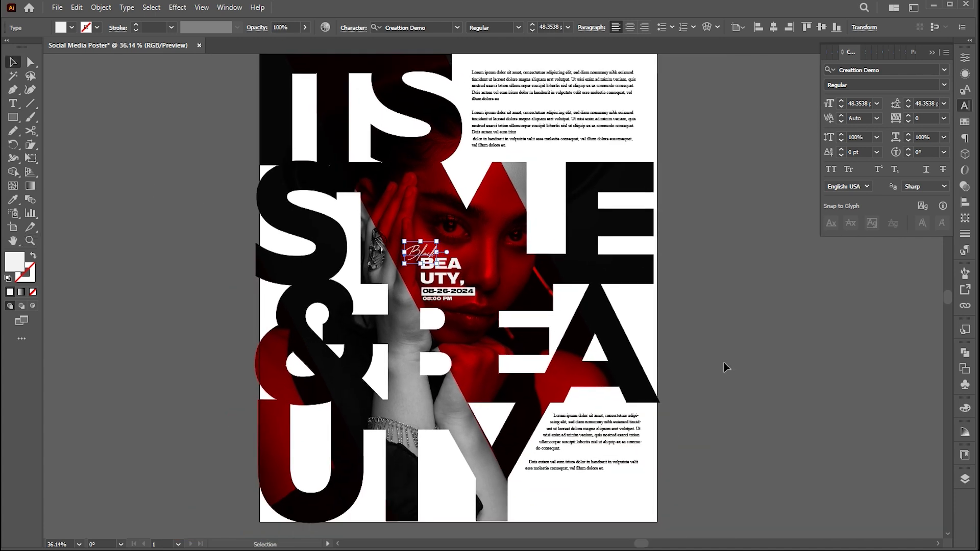
left_click(723, 366)
left_click(430, 254)
left_click(723, 300)
- Place the black "YOUR LOGO" mark beneath the slanted text block near the poster's bottom edge
scroll(723, 300, "up", 5)
left_click_drag(485, 202, 452, 377)
left_click(639, 461)
key("a")
left_click(586, 468)
key("v")
left_click_drag(560, 284, 565, 369)
left_click_drag(564, 368, 524, 368)
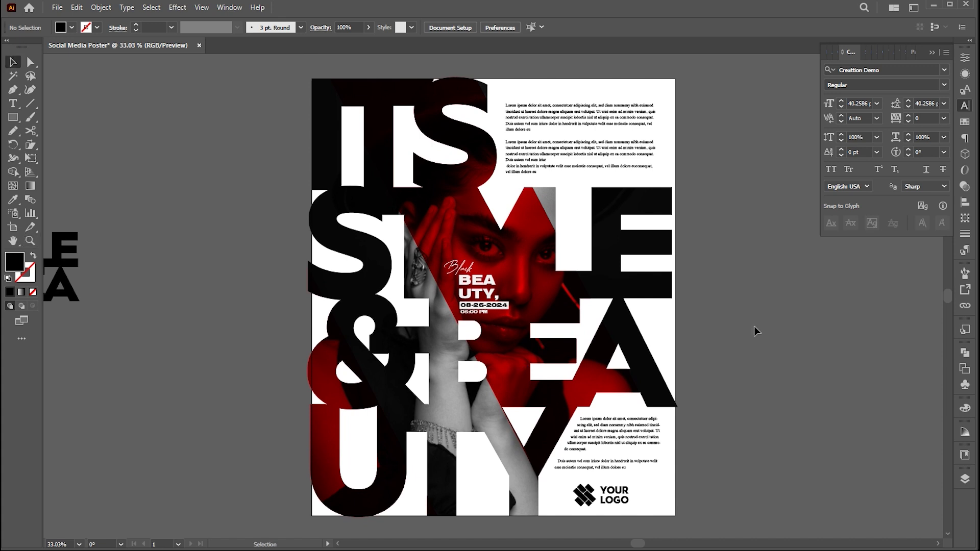